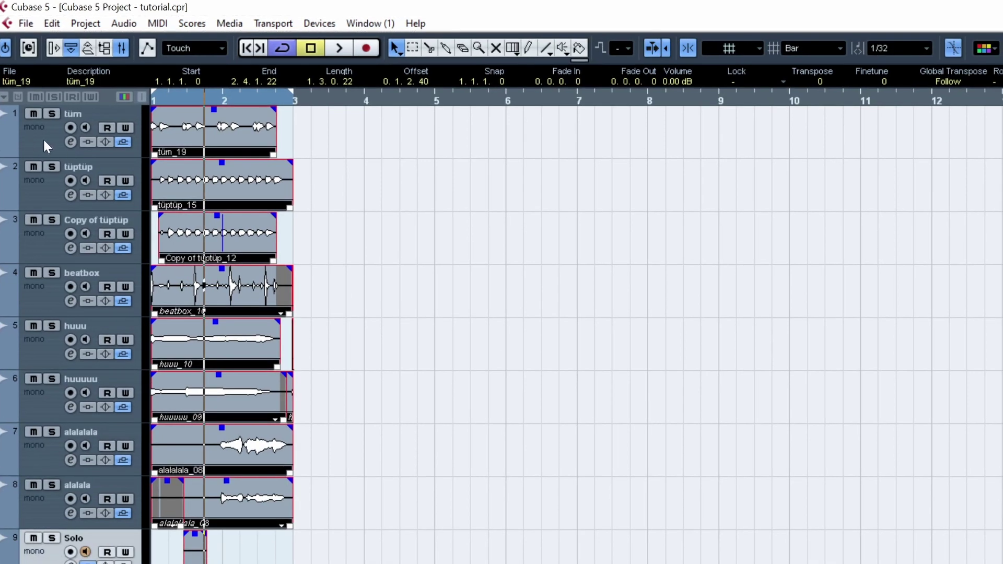
# Add mono audio tracks to the project, raising the track count above one
pyautogui.rightClick(43, 141)
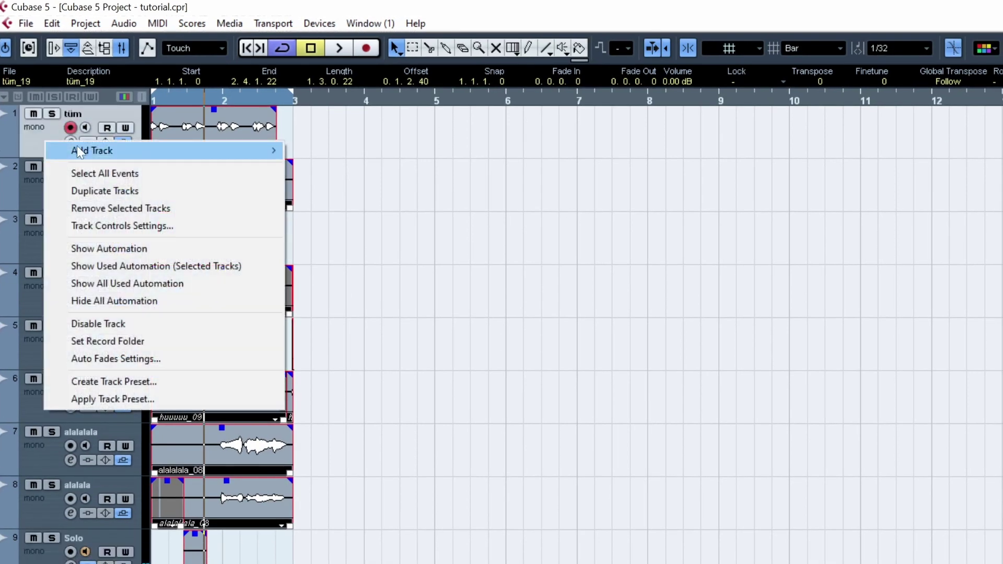
pyautogui.moveTo(137, 149)
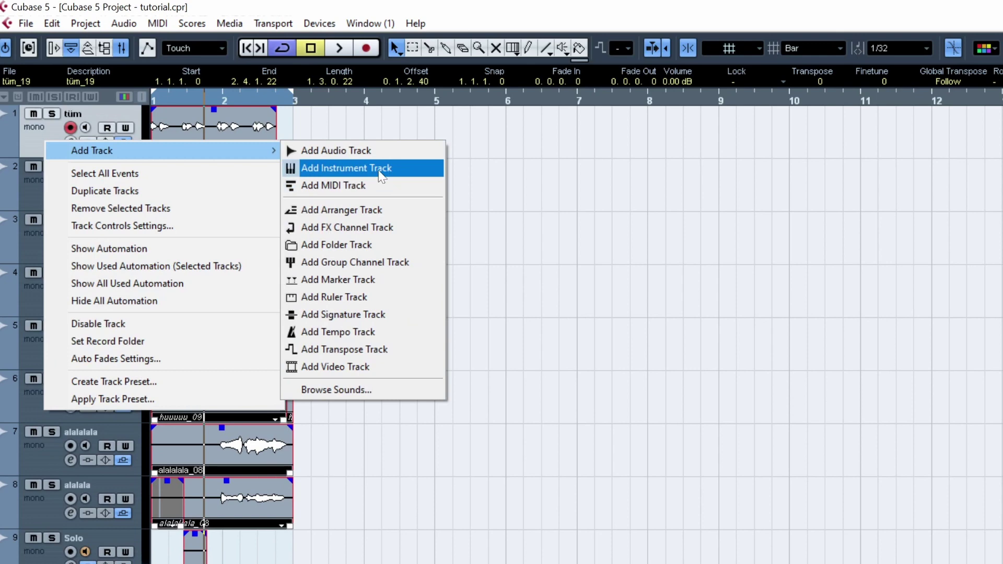
pyautogui.click(350, 152)
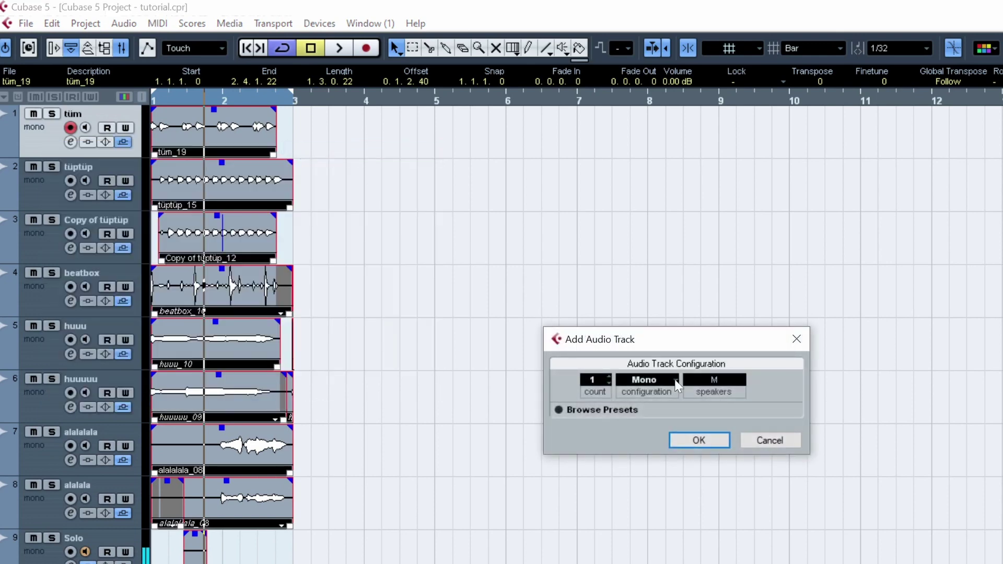
pyautogui.click(609, 376)
pyautogui.click(609, 376)
pyautogui.click(700, 440)
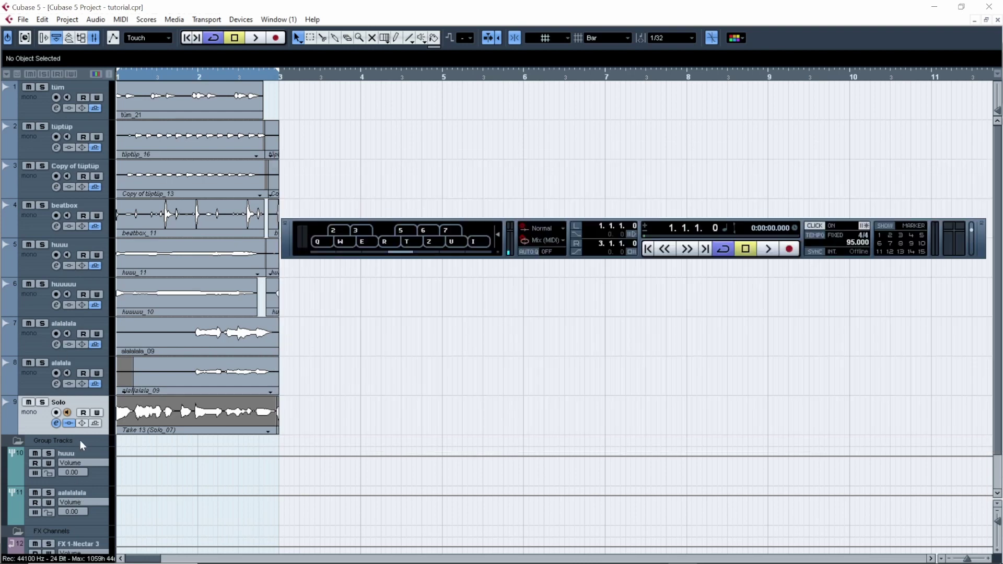
# Configure a new stereo group channel track for the Group Tracks folder and cancel its creation
pyautogui.rightClick(80, 440)
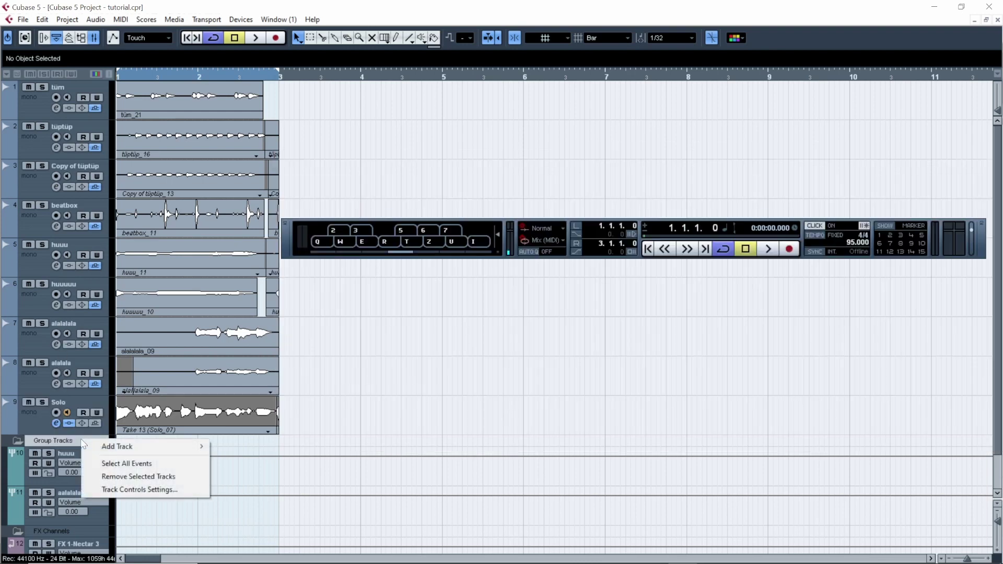
pyautogui.moveTo(128, 447)
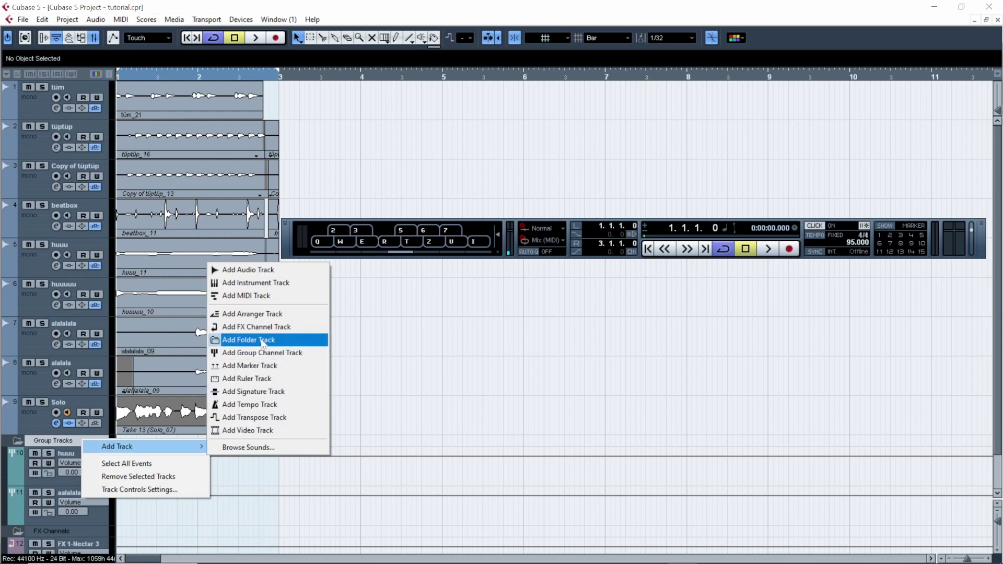
pyautogui.click(245, 352)
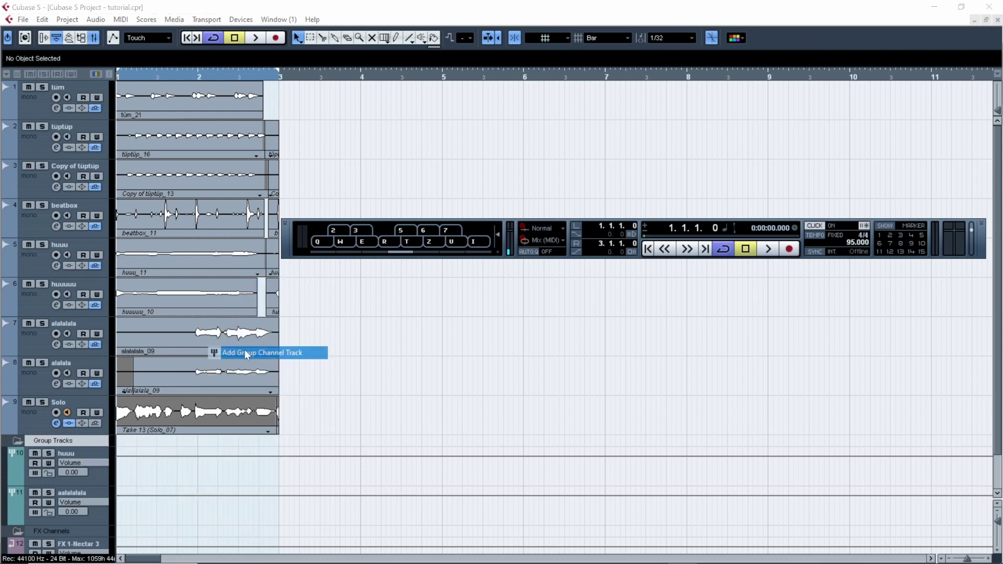
pyautogui.click(503, 289)
pyautogui.click(493, 298)
pyautogui.click(494, 291)
pyautogui.click(490, 313)
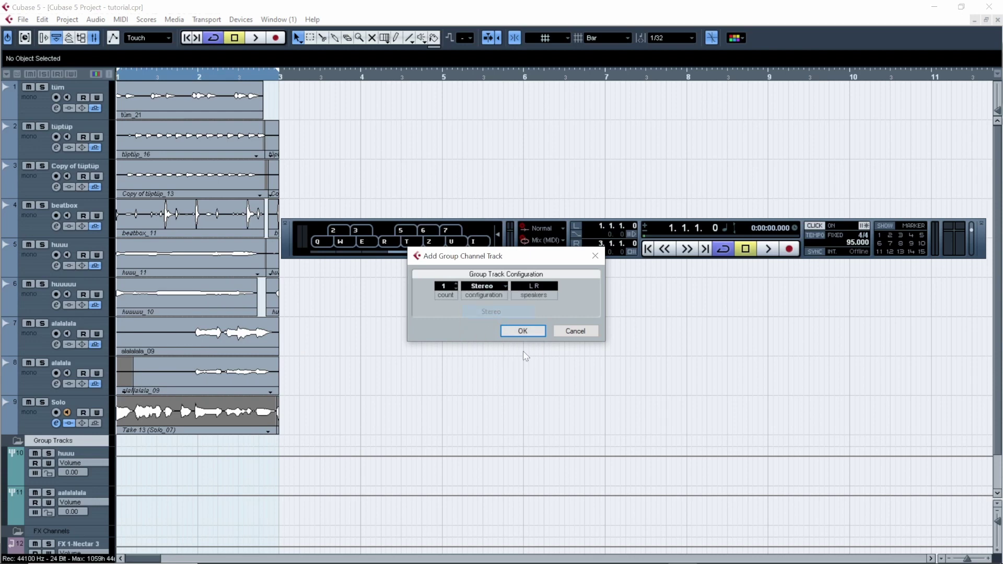
pyautogui.click(576, 333)
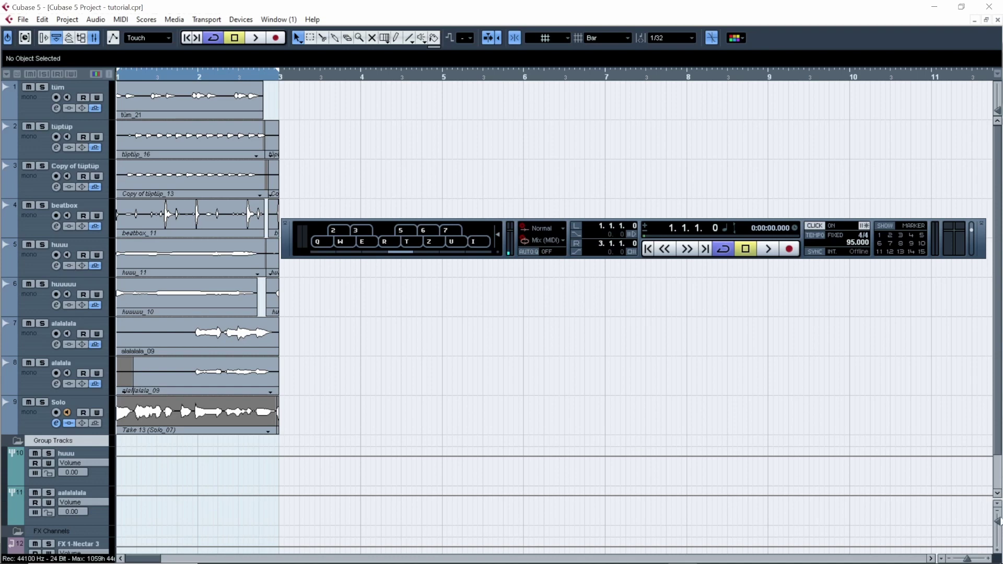
# Configure a new stereo FX channel track with the Nectar 3 effect and cancel its creation
pyautogui.click(997, 524)
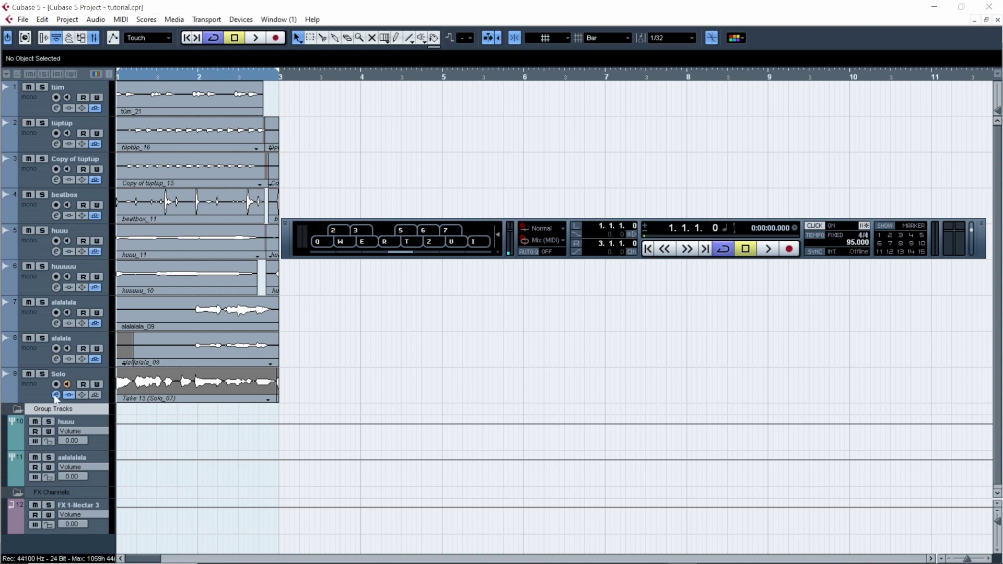
pyautogui.rightClick(80, 491)
pyautogui.moveTo(163, 501)
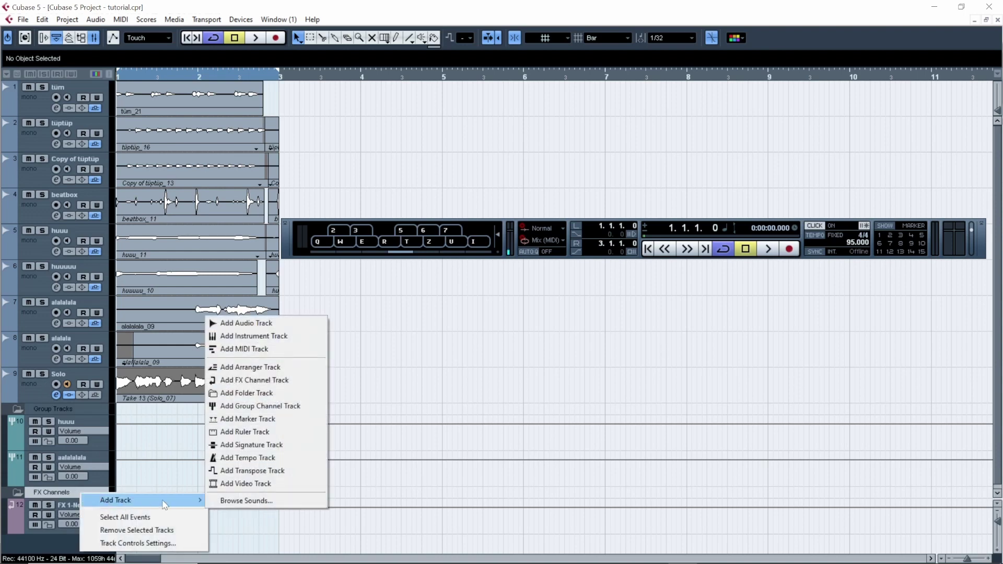
pyautogui.click(250, 380)
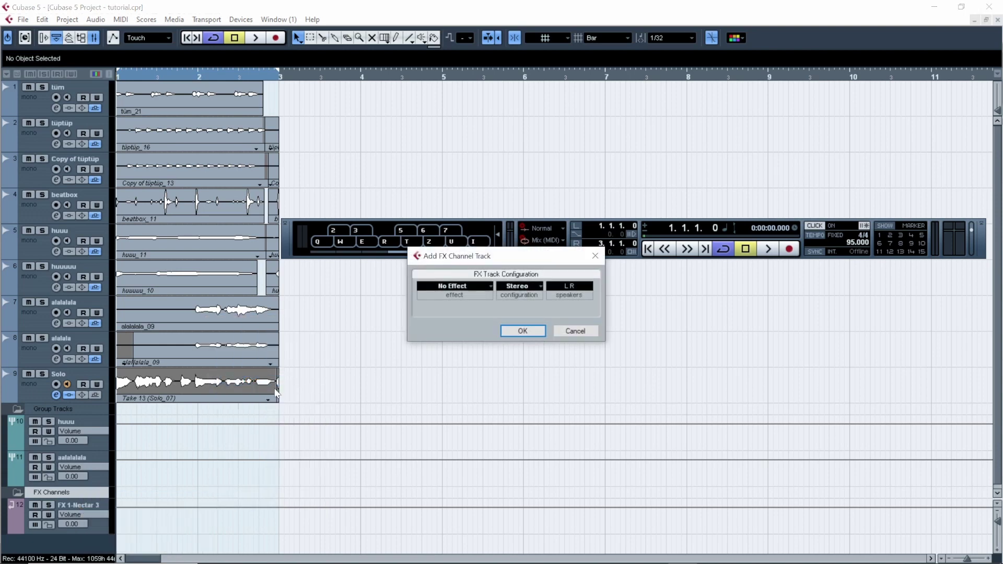
pyautogui.click(456, 287)
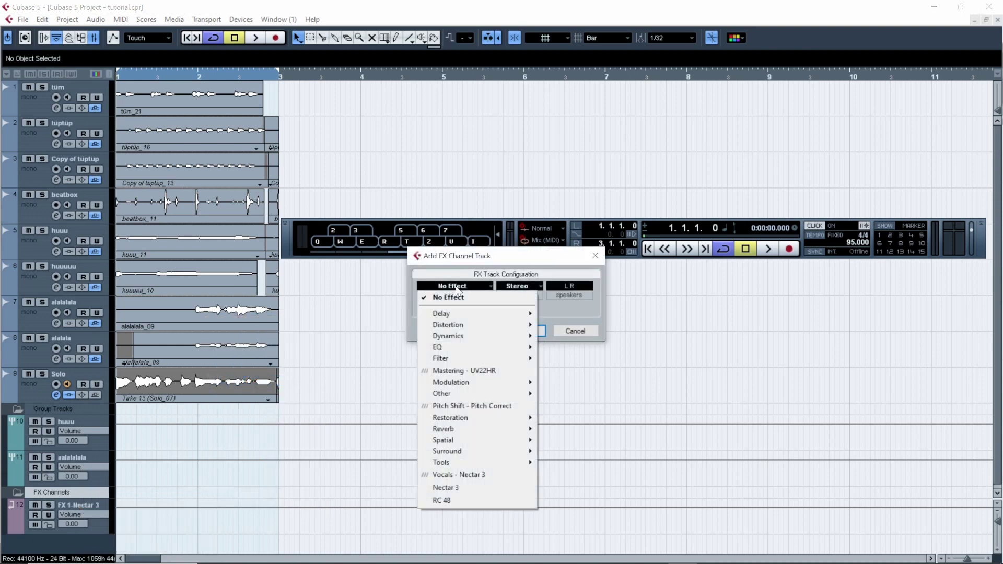
pyautogui.click(492, 475)
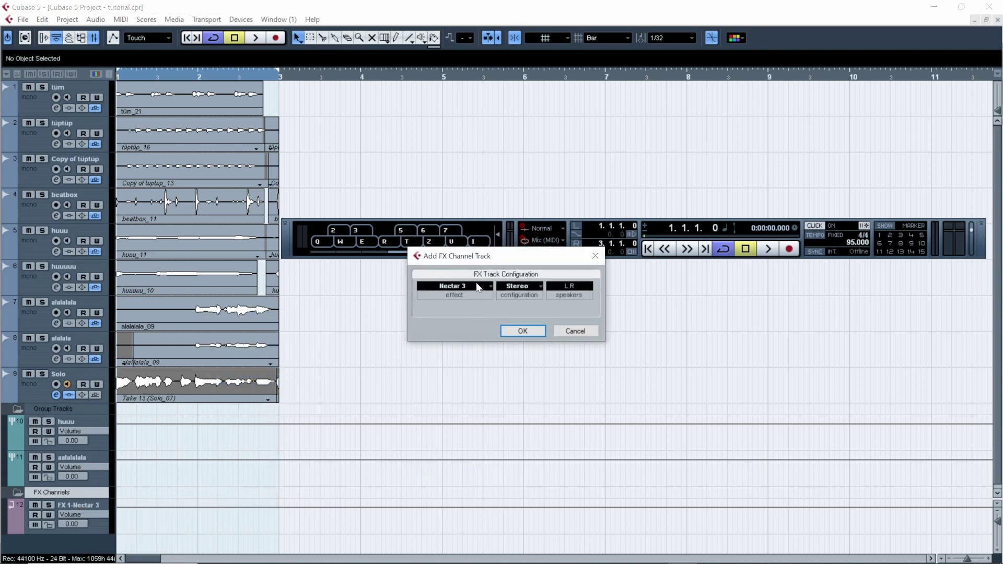
pyautogui.click(573, 331)
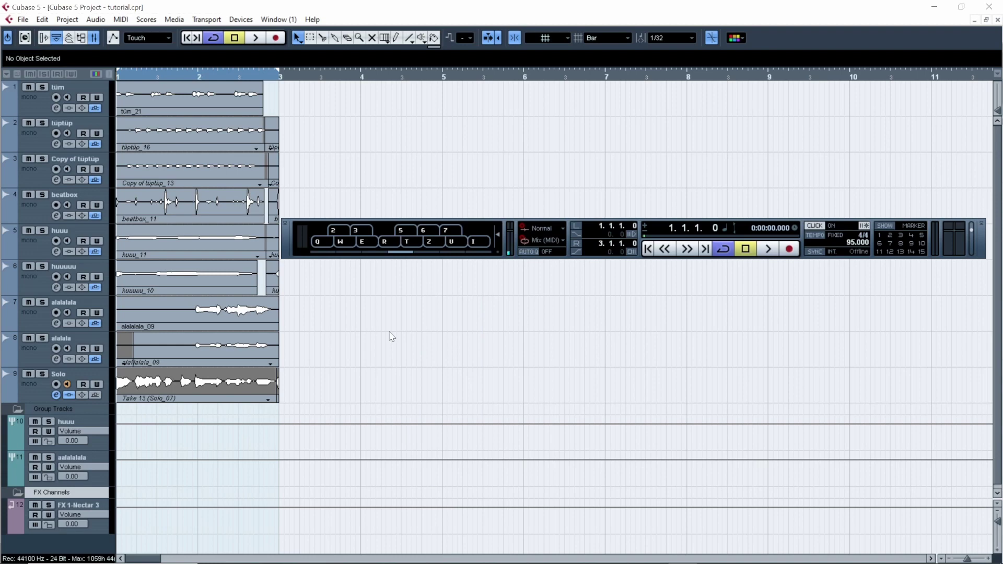
# Open the mixer and inspect the effect sends in the channel settings of the tüm and tüptüp tracks
pyautogui.press('F3')
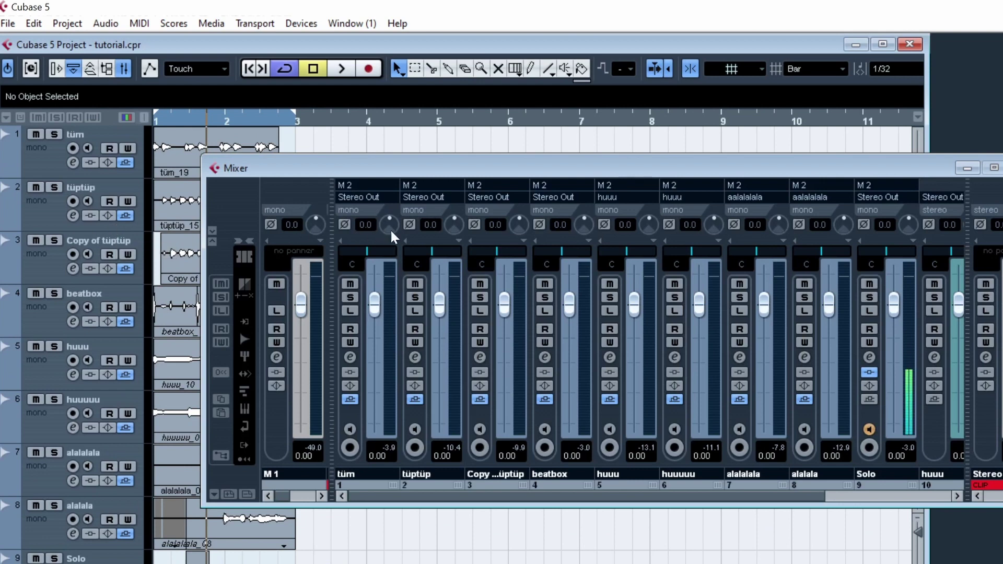
pyautogui.click(350, 357)
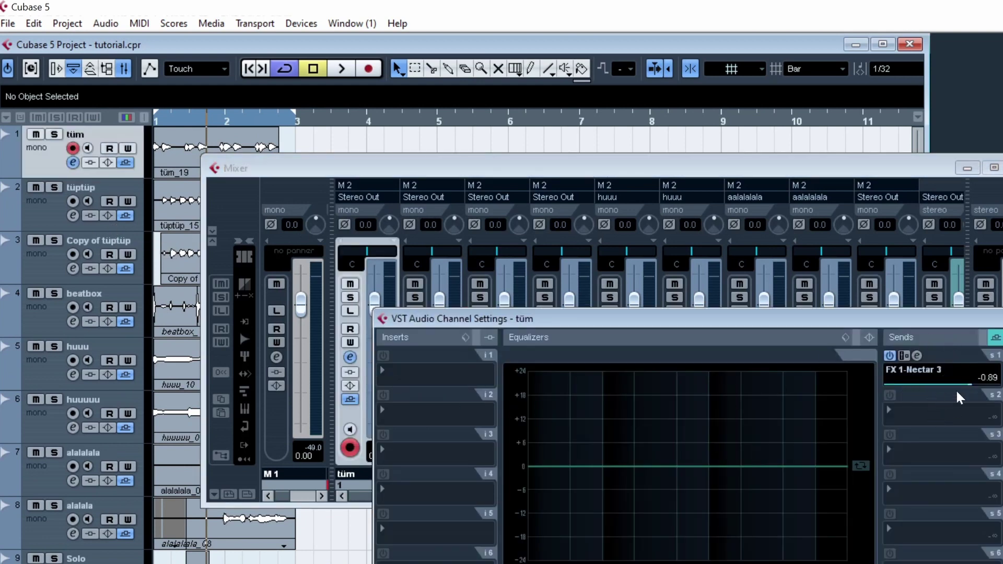
pyautogui.click(350, 358)
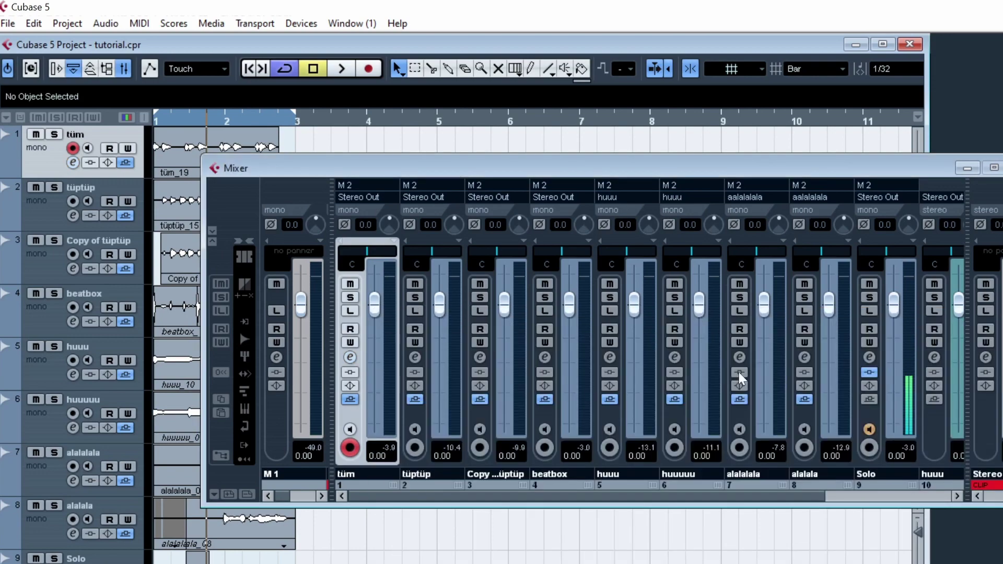
pyautogui.click(411, 358)
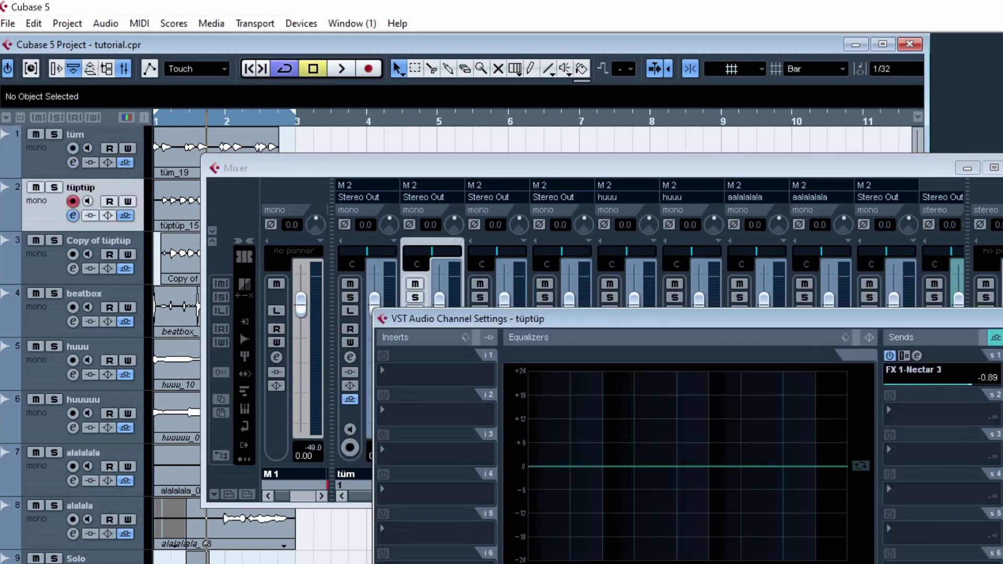
pyautogui.press('Escape')
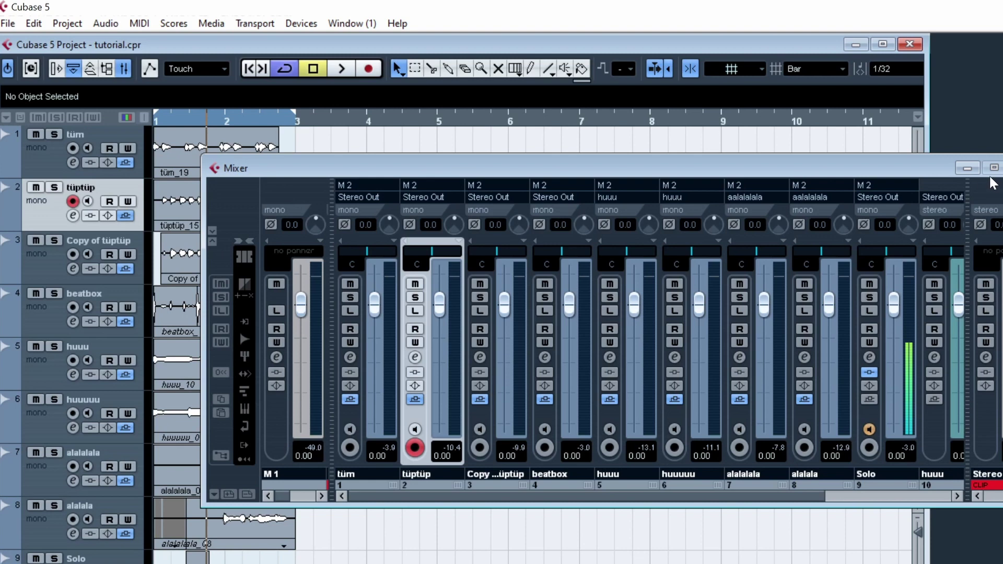
# Route the huuu track's output to the huuu group and check the output group assigned to the alalalala track
pyautogui.moveTo(784, 496)
pyautogui.mouseDown()
pyautogui.moveTo(882, 510)
pyautogui.moveTo(778, 499)
pyautogui.mouseUp()
pyautogui.click(618, 206)
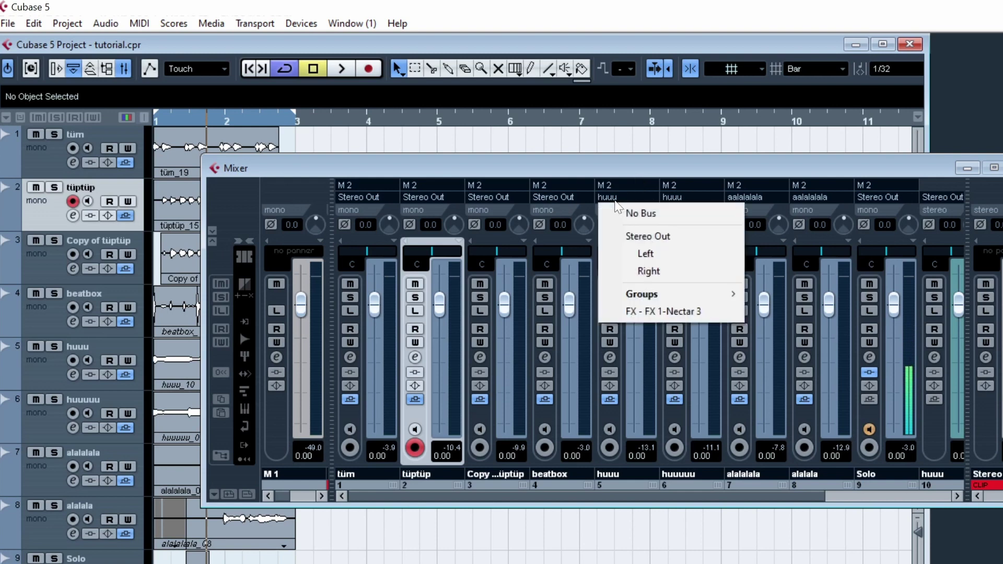
pyautogui.moveTo(697, 293)
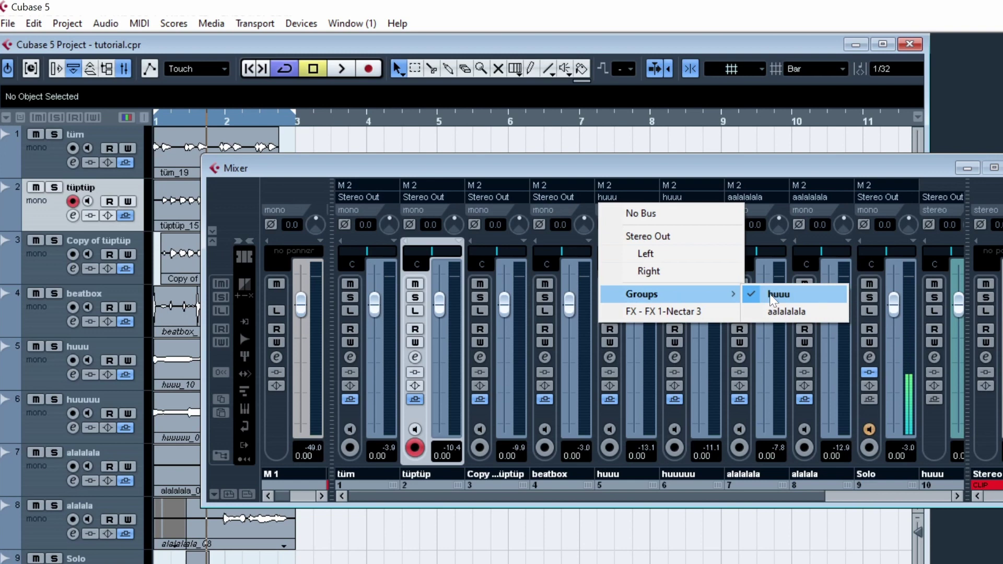
pyautogui.click(770, 296)
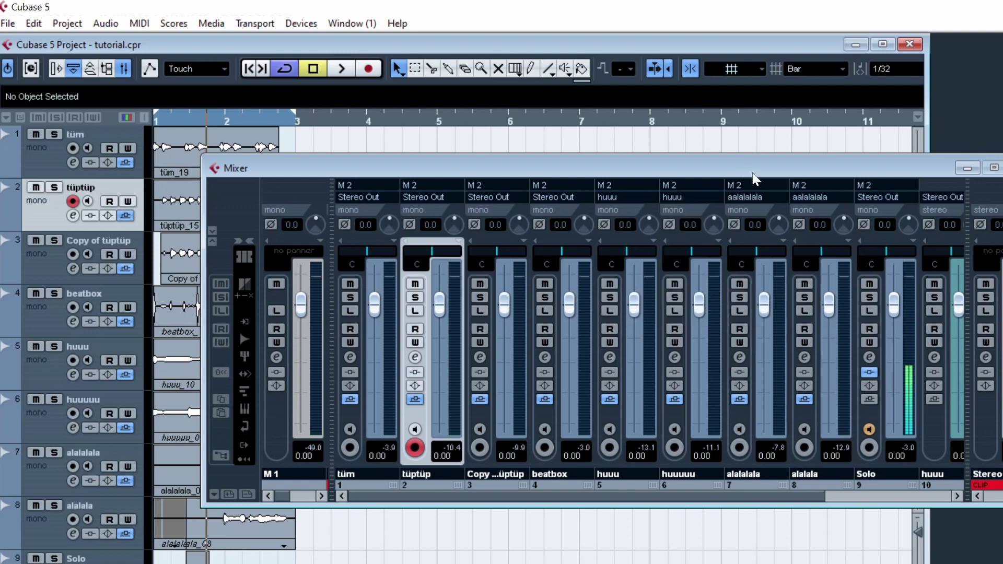
pyautogui.click(752, 201)
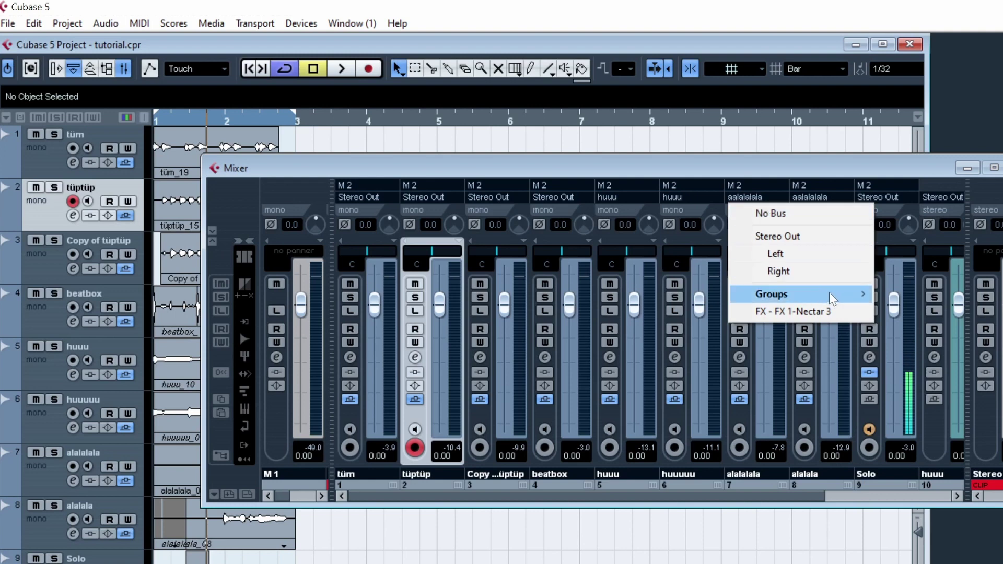
pyautogui.moveTo(858, 296)
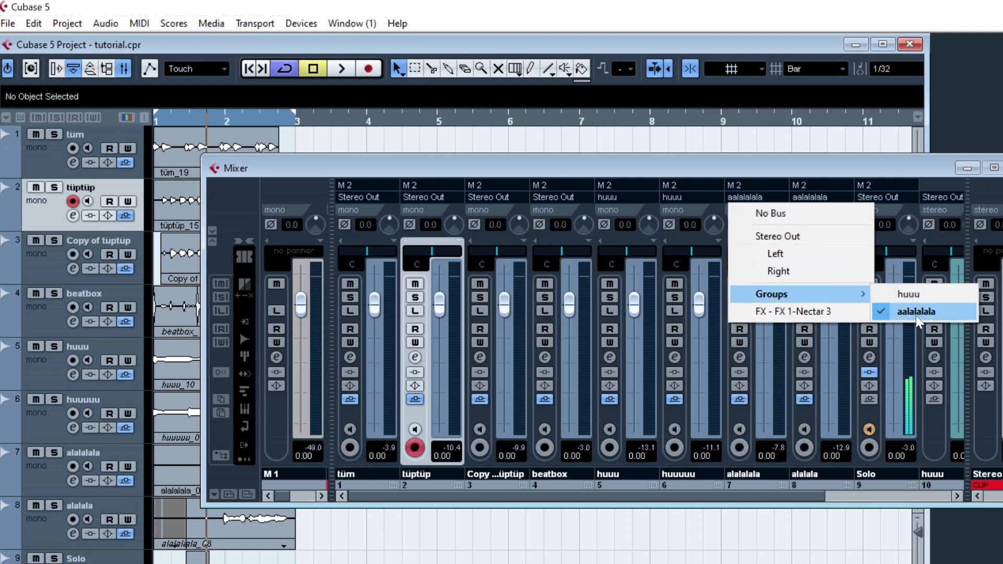
pyautogui.click(856, 224)
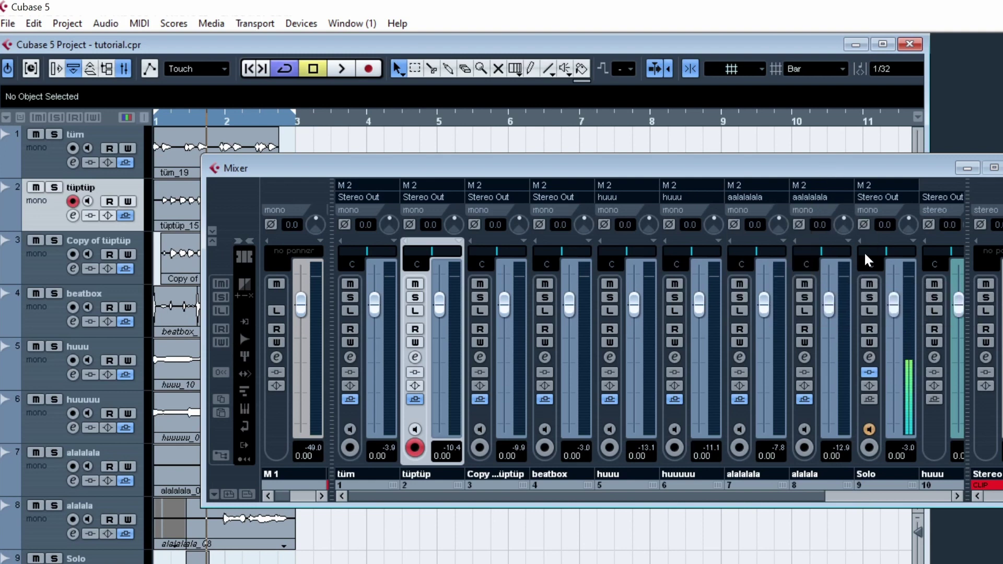
pyautogui.moveTo(769, 499); pyautogui.dragTo(811, 508)
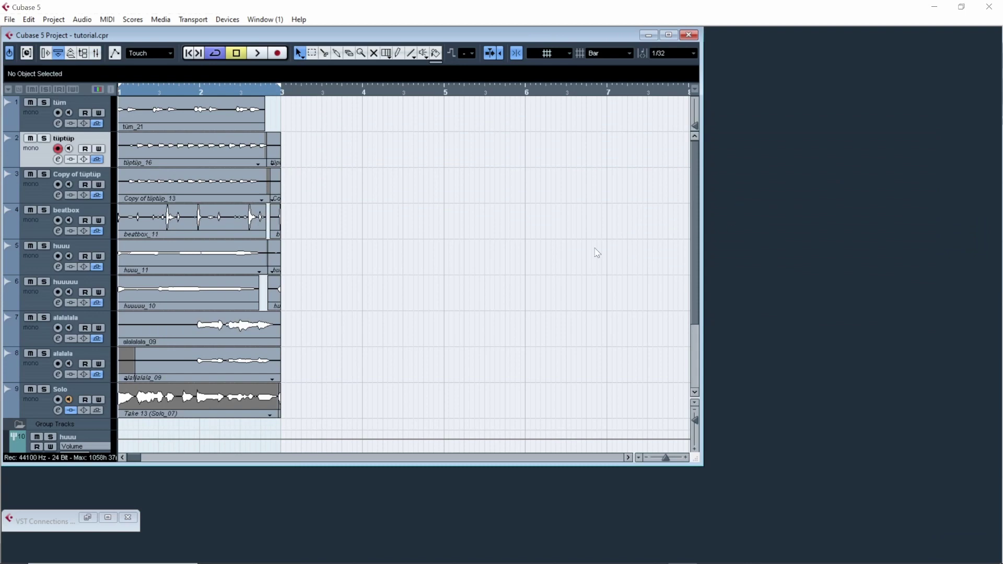
# Maximize the project window and toggle mute on and off for the huuu and aalalalala group channels
pyautogui.click(668, 35)
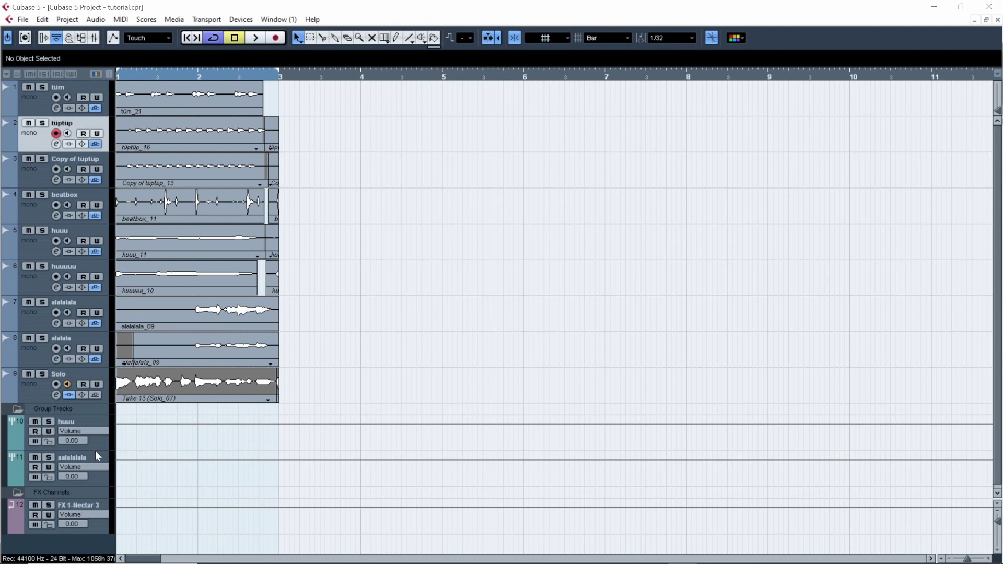
pyautogui.click(35, 422)
pyautogui.click(35, 422)
pyautogui.click(35, 458)
pyautogui.click(35, 458)
# Show the transport panel, keep cycle playback enabled, and audition the loop between bars 1 and 3
pyautogui.press('F2')
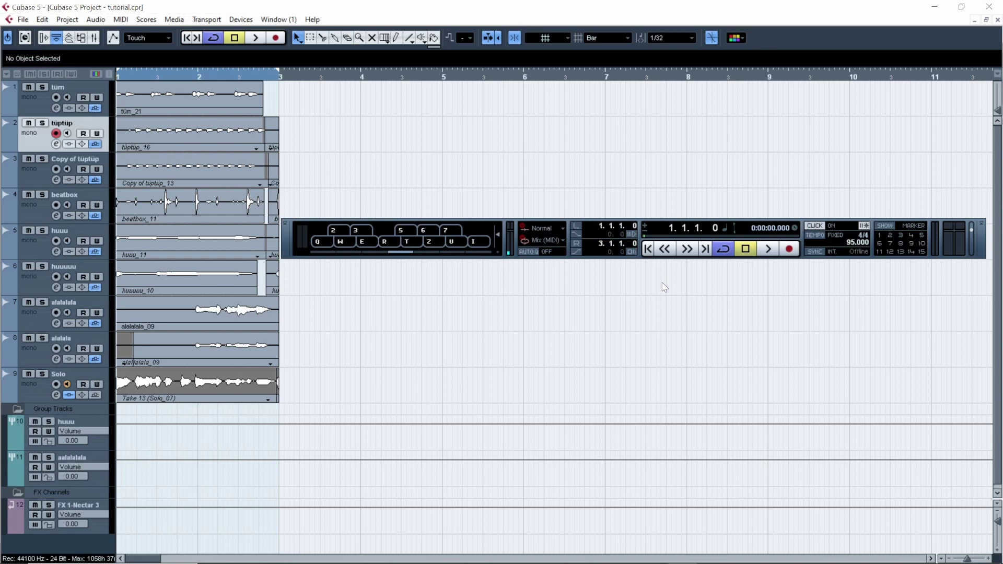
pyautogui.doubleClick(728, 255)
pyautogui.rightClick(266, 76)
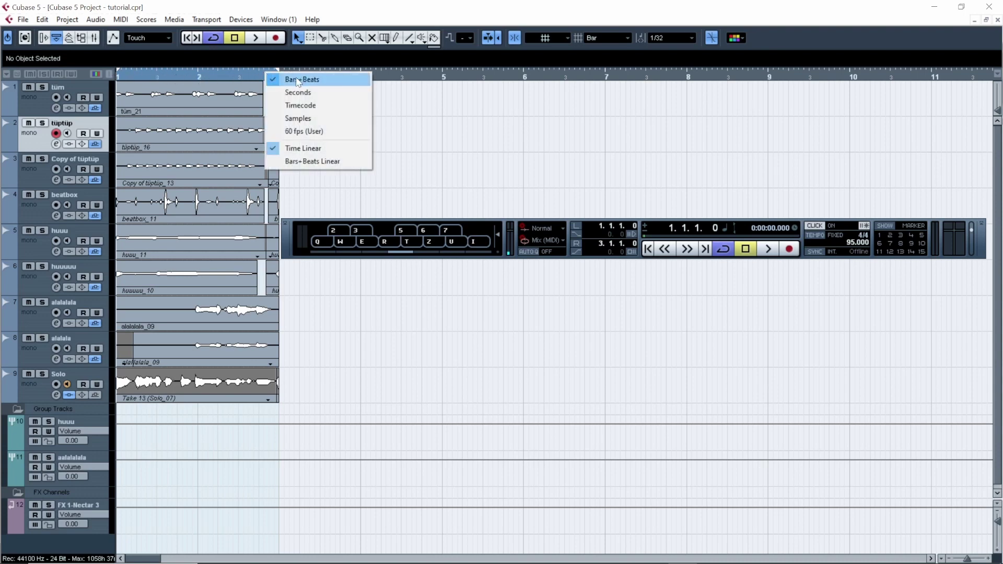
pyautogui.click(467, 186)
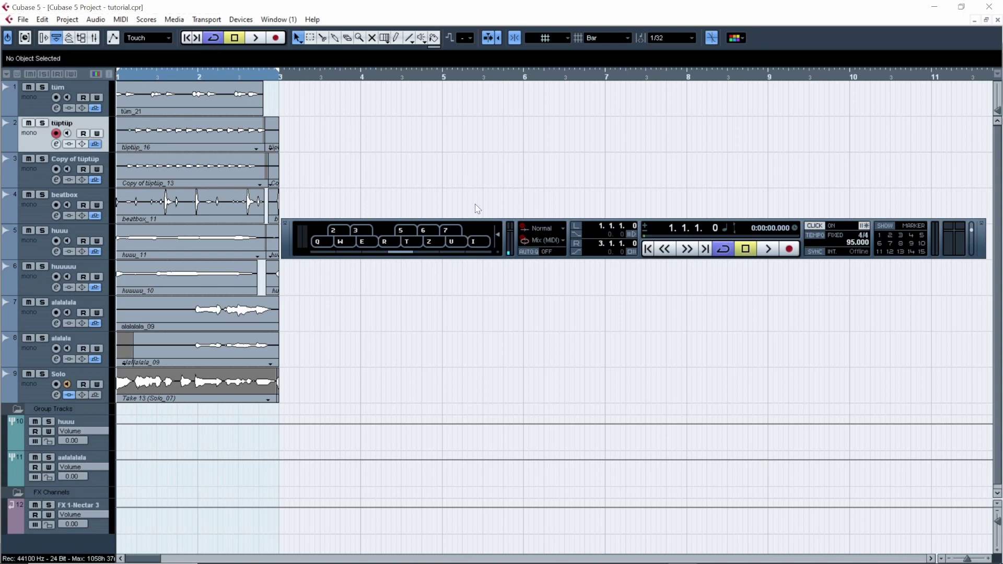
pyautogui.press('space')
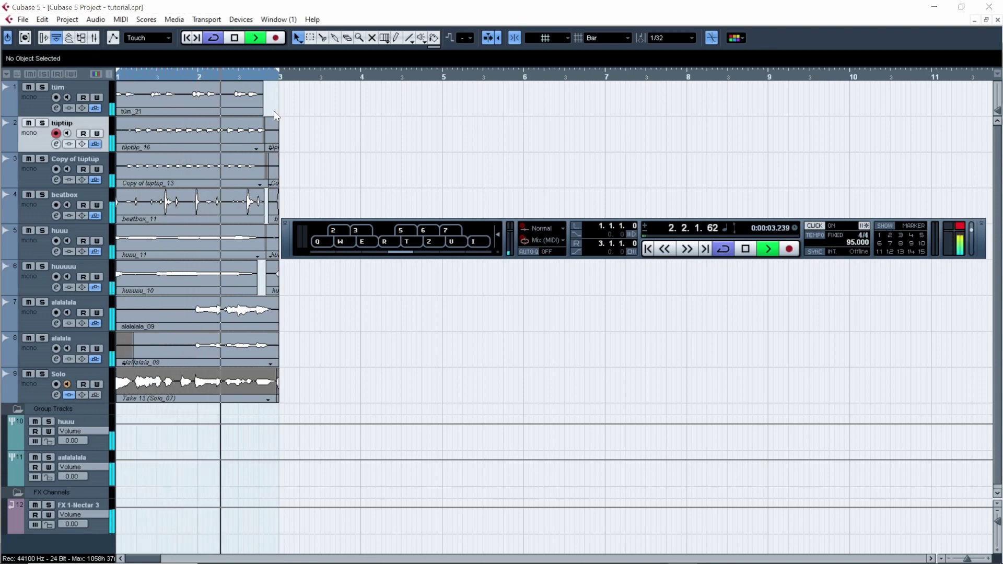
pyautogui.press('space')
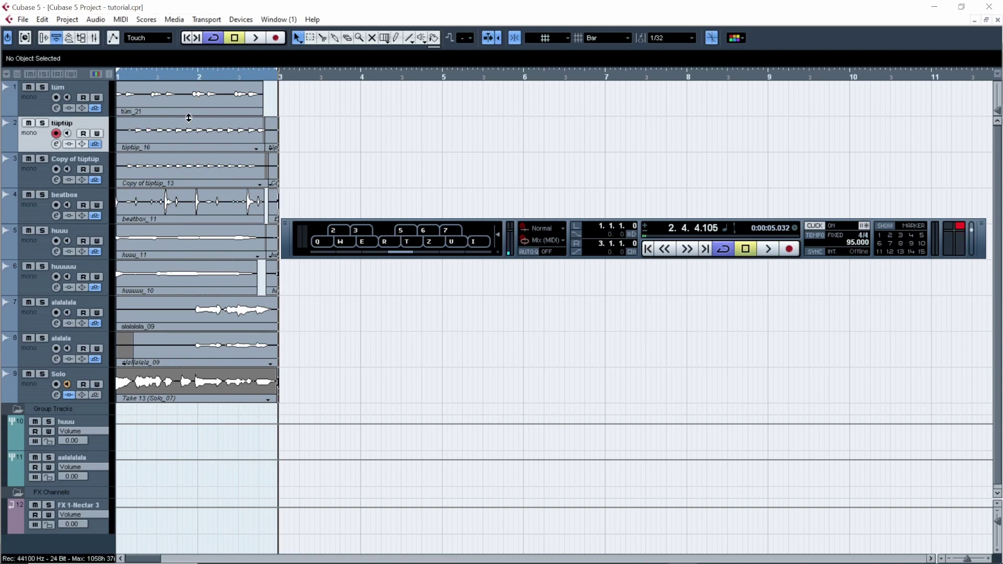
# Play the existing loop briefly from bar 1, and delete all recorded clips on the vocal tracks from tüm down
pyautogui.click(42, 107)
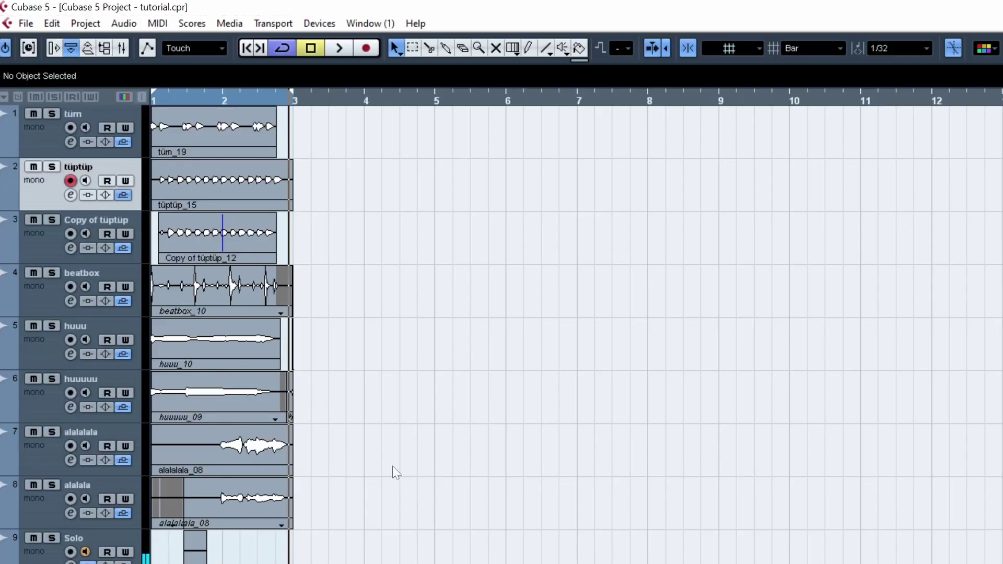
pyautogui.moveTo(334, 560); pyautogui.dragTo(279, 207)
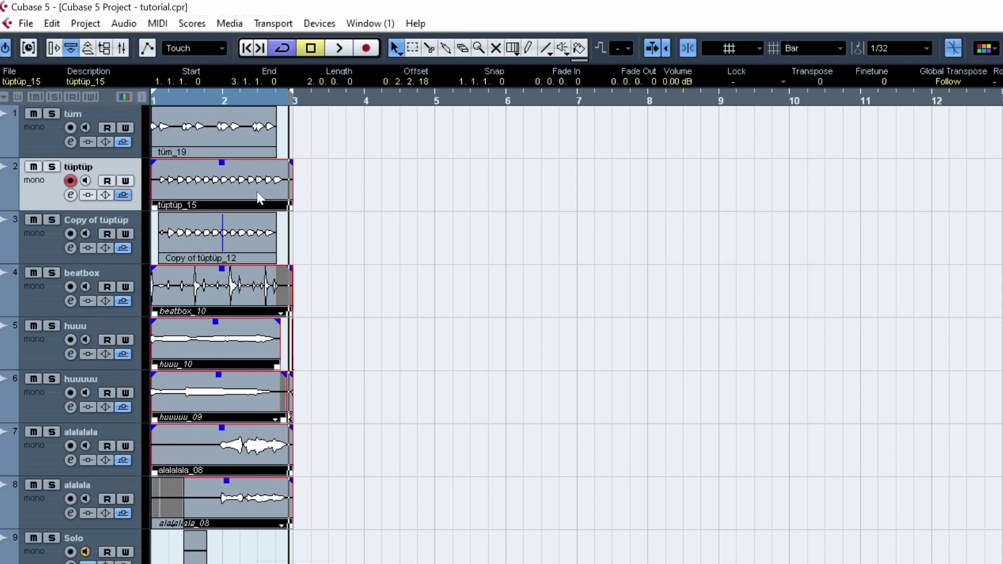
pyautogui.click(164, 95)
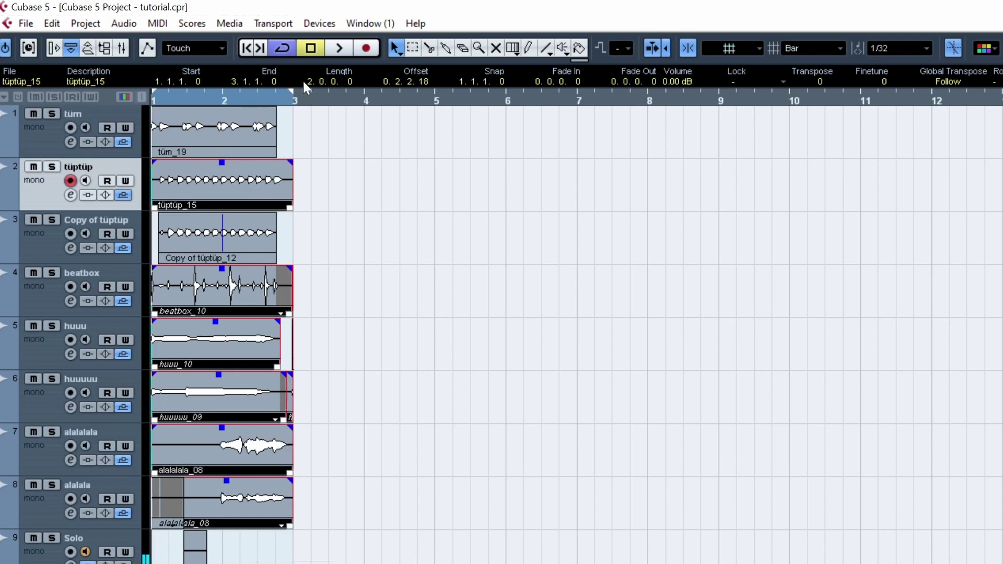
pyautogui.click(335, 51)
pyautogui.click(311, 48)
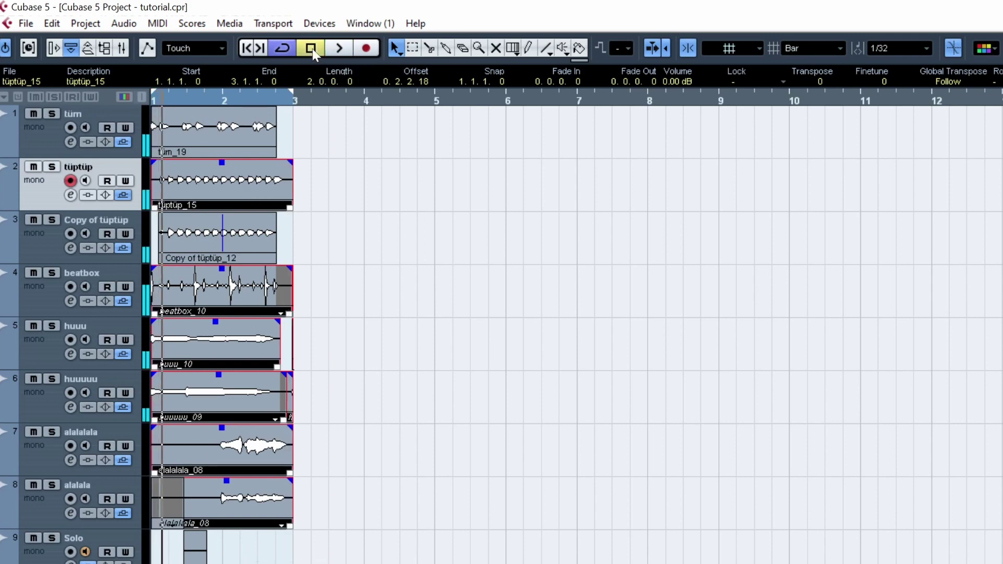
pyautogui.moveTo(330, 541); pyautogui.dragTo(218, 125)
pyautogui.press('Delete')
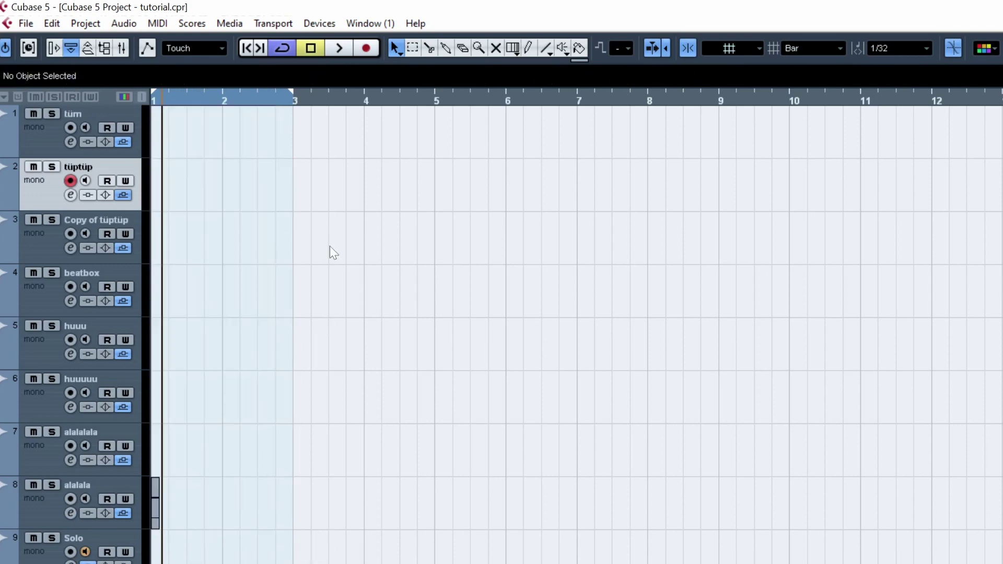
# Switch the record arming between the tüm and tüptüp tracks, leave tüm armed, and return the project cursor to bar 1
pyautogui.click(51, 142)
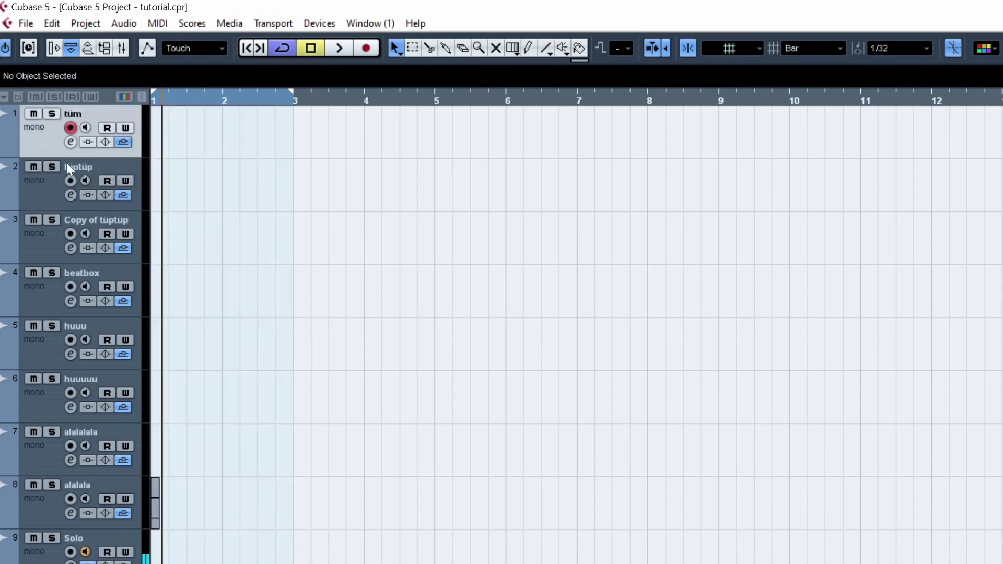
pyautogui.click(68, 202)
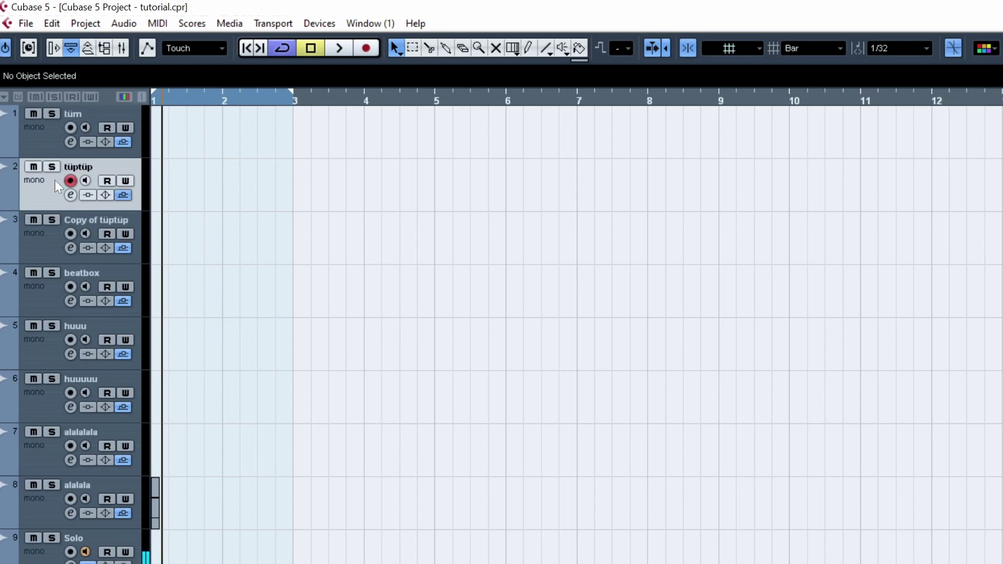
pyautogui.click(70, 150)
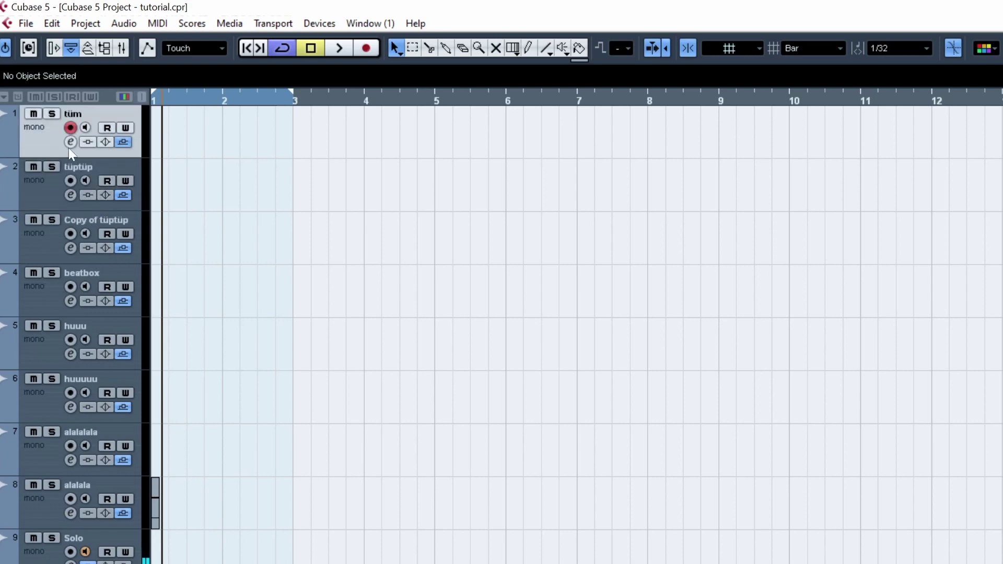
pyautogui.click(251, 47)
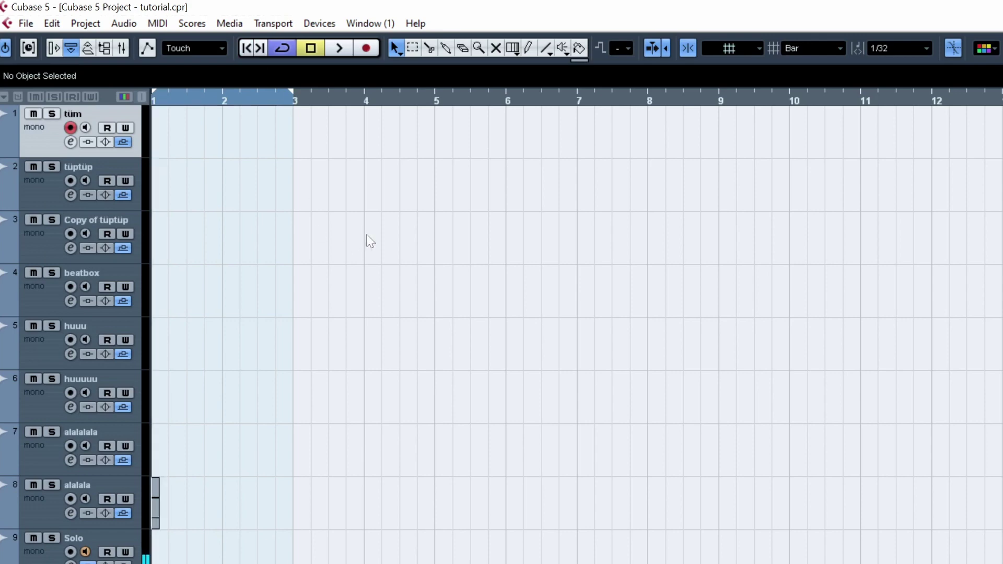
# Check the transport panel, record a short test take on the tüm track, and delete it
pyautogui.press('F2')
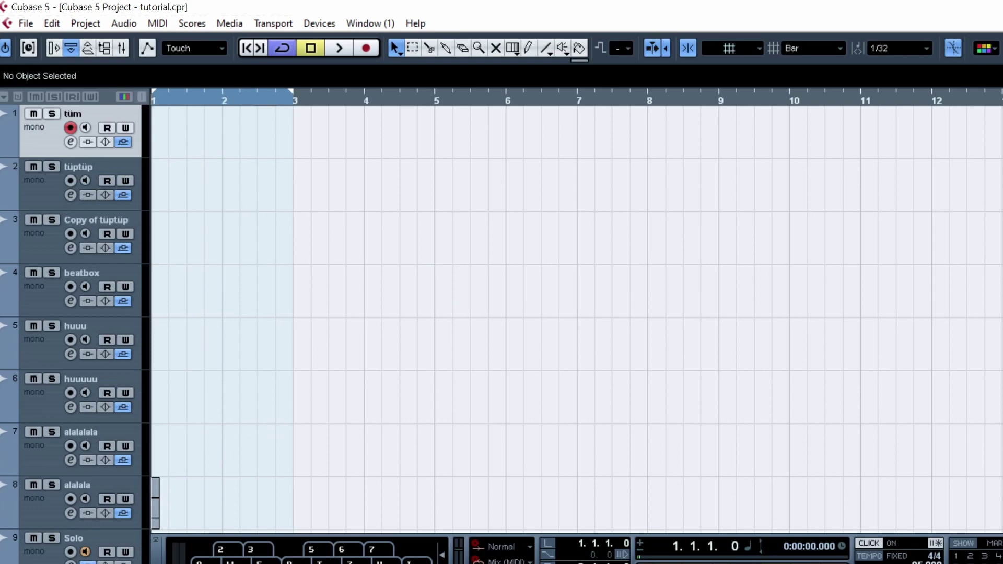
pyautogui.click(367, 48)
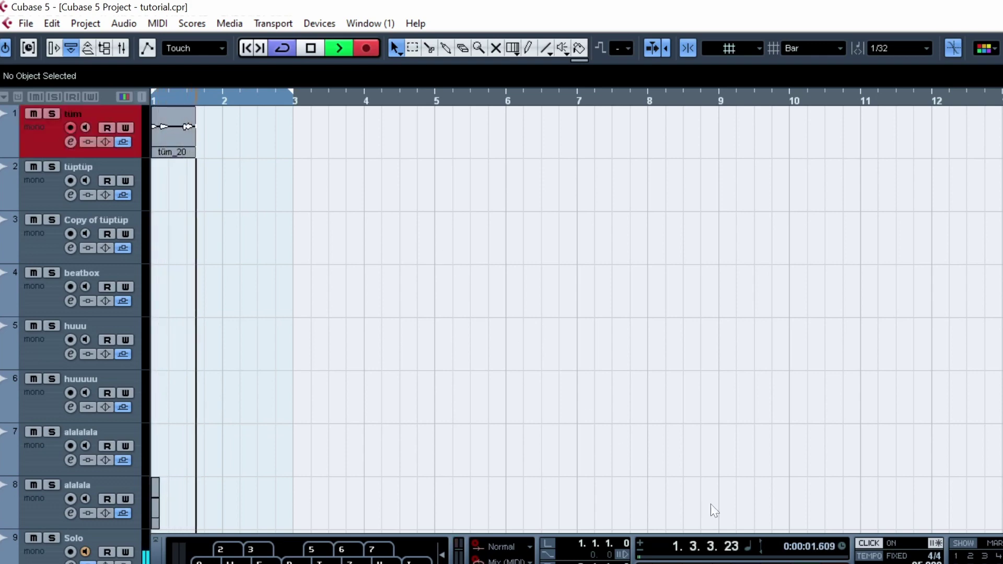
pyautogui.press('space')
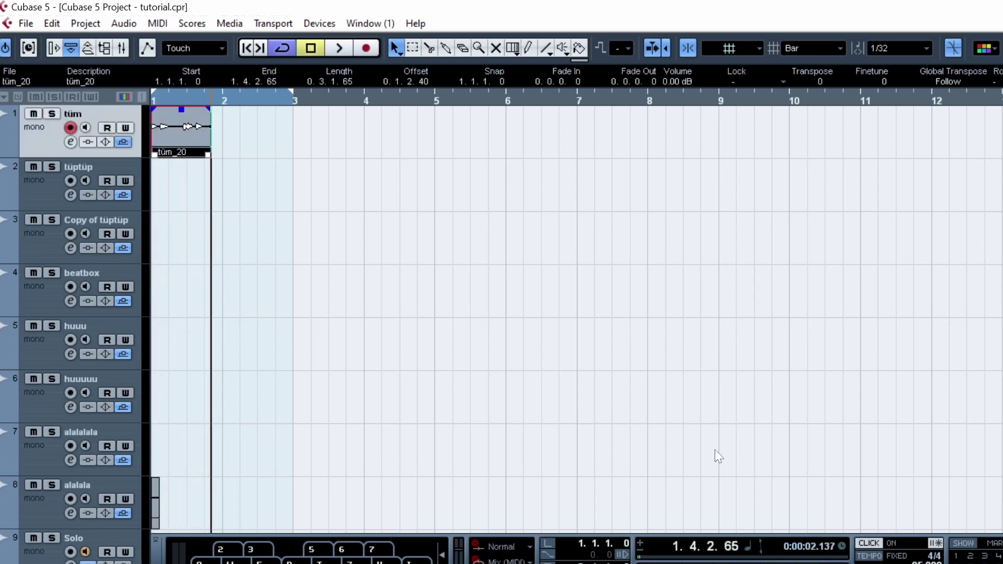
pyautogui.press('F2')
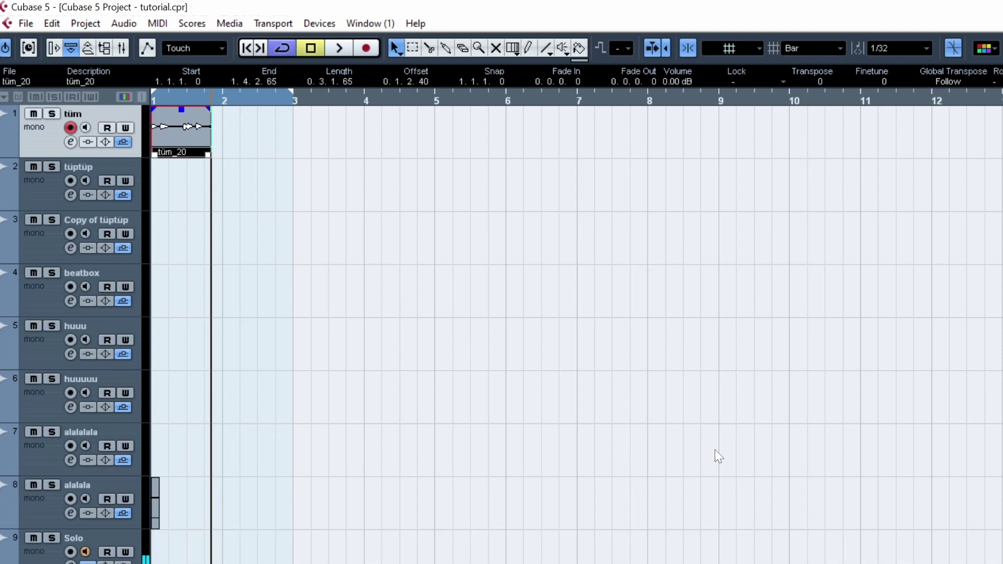
pyautogui.press('Delete')
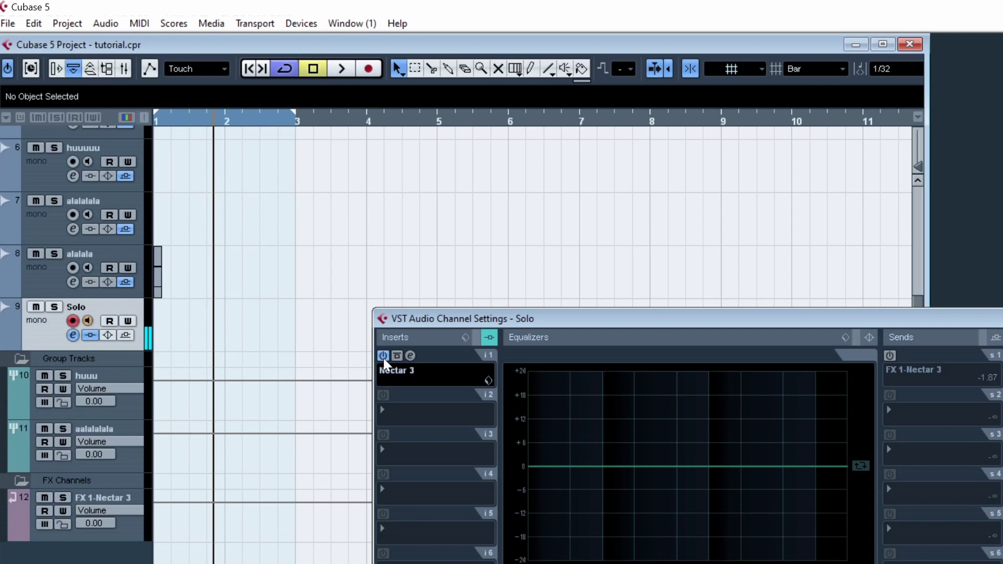
# Bypass the Solo channel's Nectar 3 insert and activate its FX 1-Nectar 3 send, and maximize the project window
pyautogui.moveTo(886, 353)
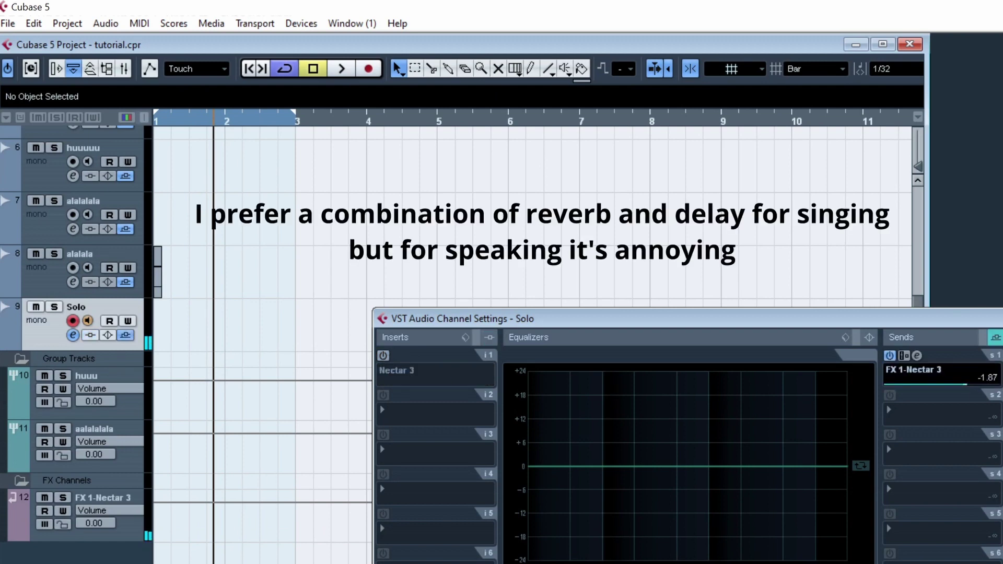
pyautogui.click(887, 46)
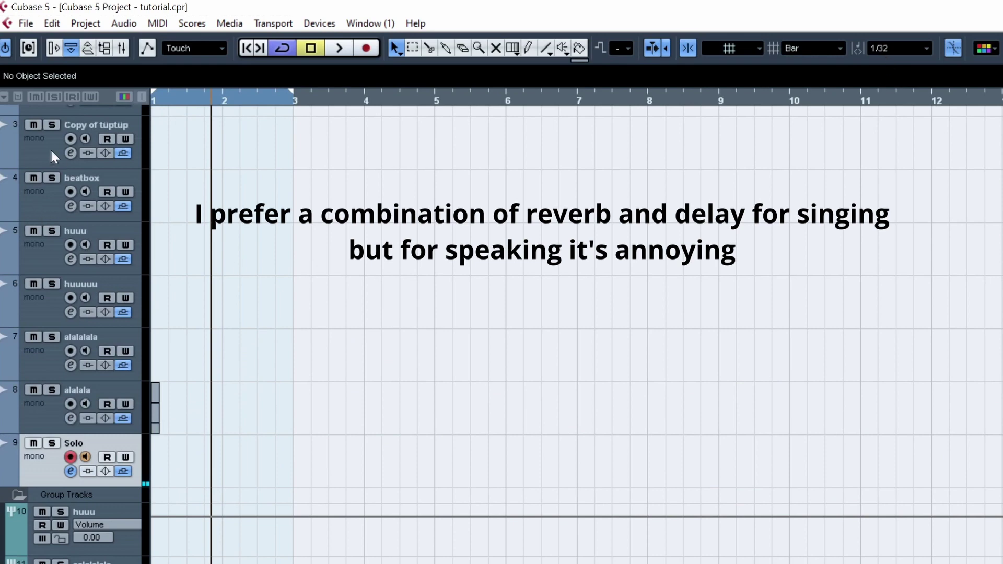
# Select the tüm track, return to bar 1, and record its vocal loop
pyautogui.scroll(2, 95, 225)
pyautogui.click(54, 134)
pyautogui.click(246, 48)
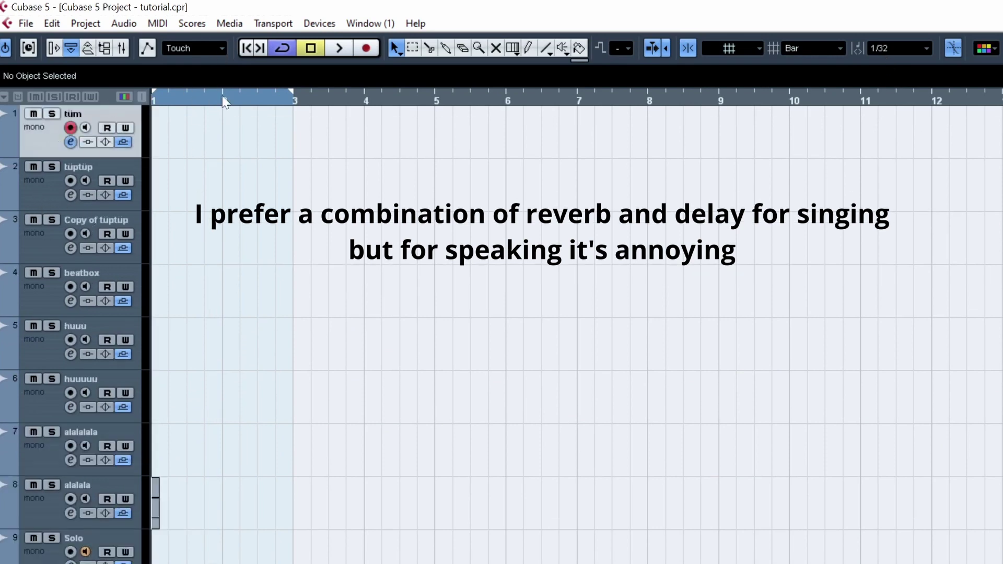
pyautogui.click(365, 48)
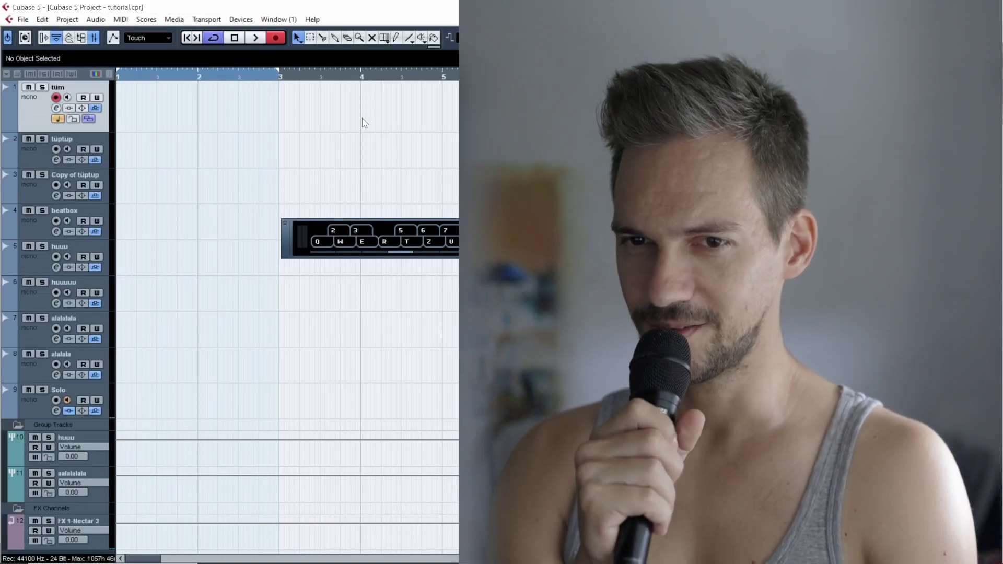
pyautogui.press('KP_Multiply')
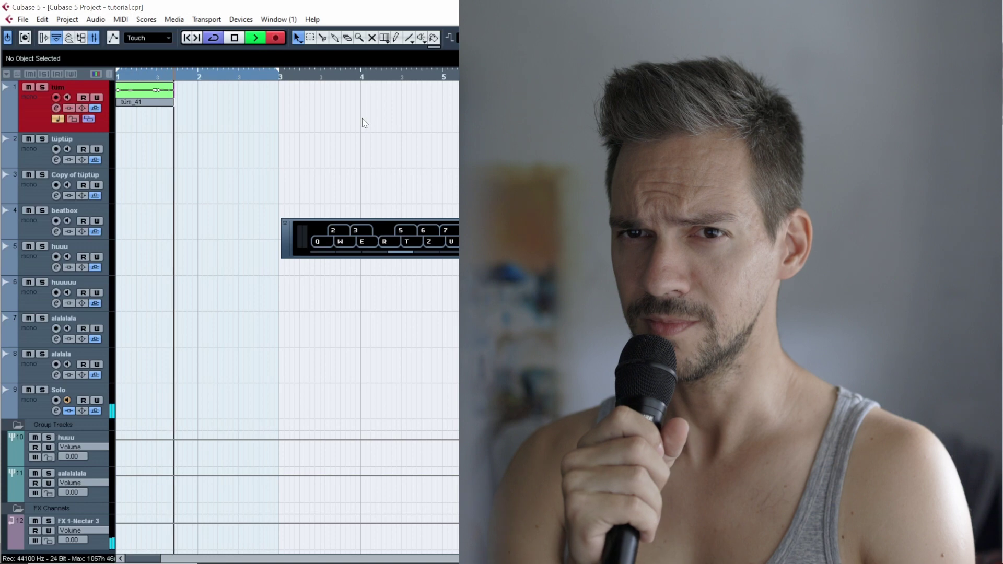
# Layer looped vocal recordings on the tüptüp, Copy of tüptüp and beatbox tracks without stopping the cycle recording
pyautogui.click(37, 154)
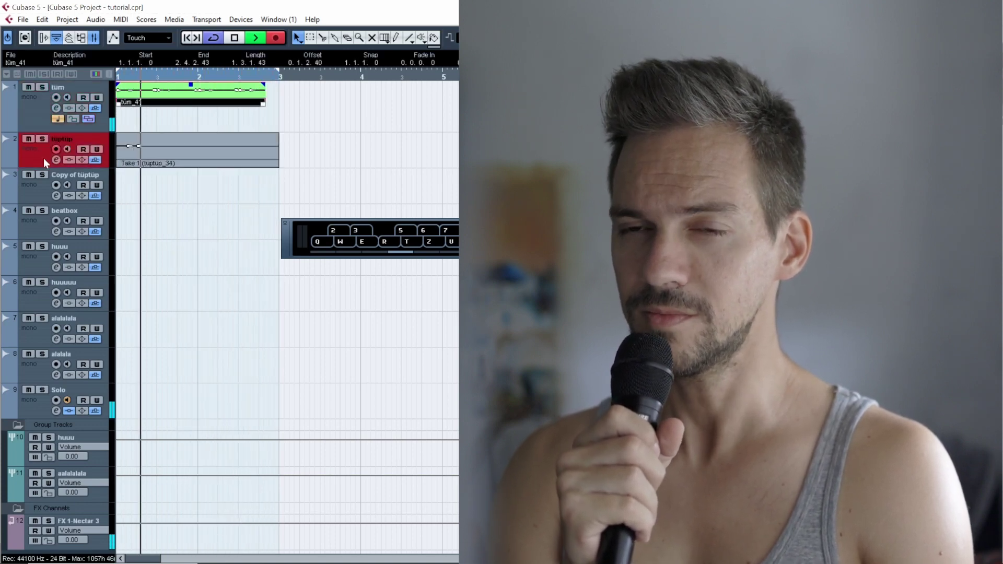
pyautogui.click(38, 189)
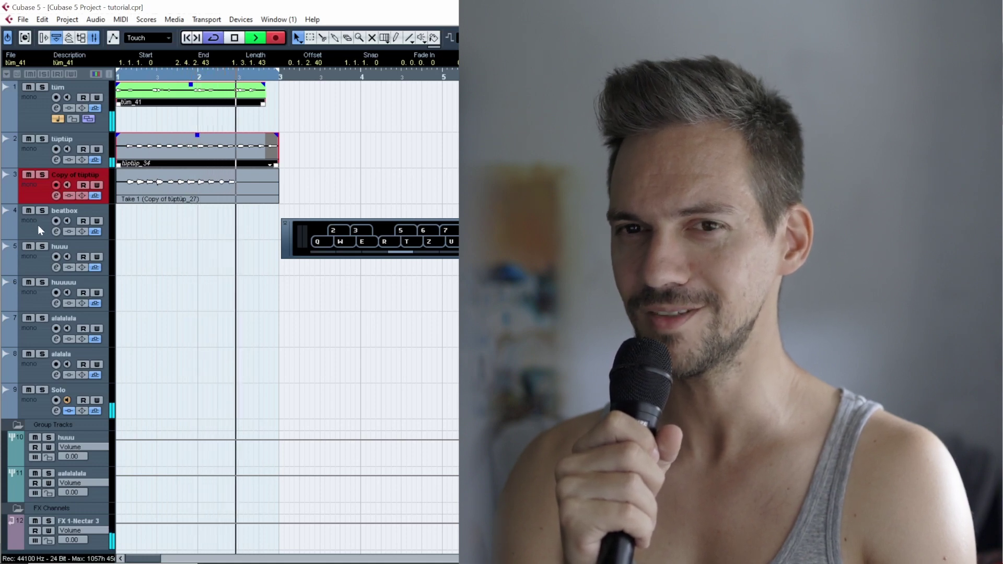
pyautogui.click(38, 225)
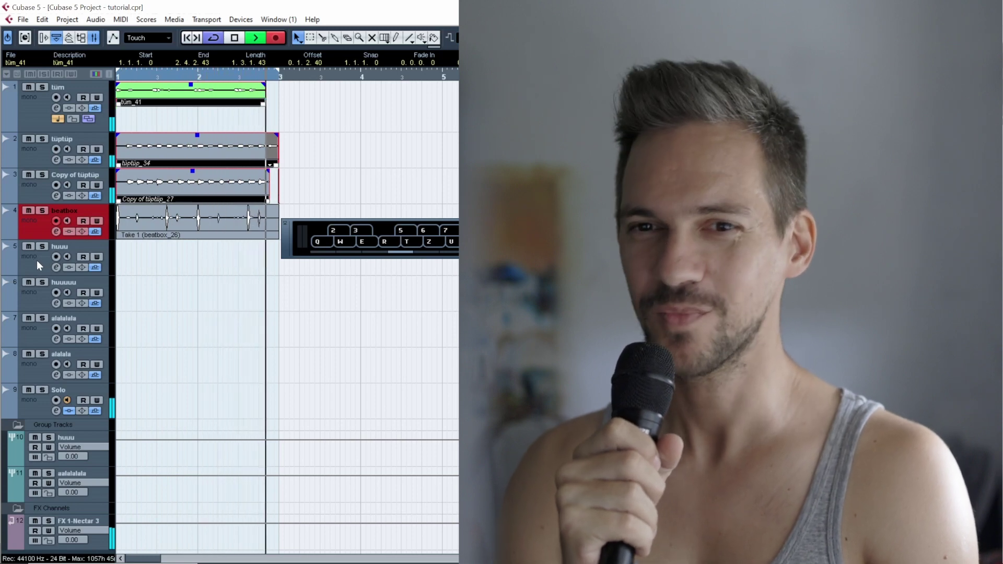
# Record looped harmony layers in turn on the huuu, huuuuu, alalalala and alalala tracks during the running cycle
pyautogui.click(37, 260)
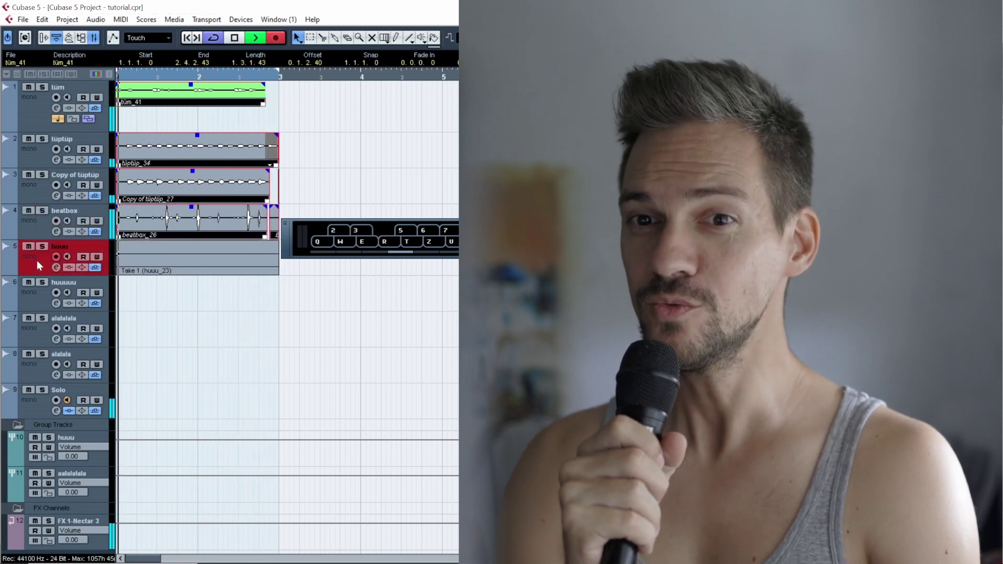
pyautogui.click(37, 293)
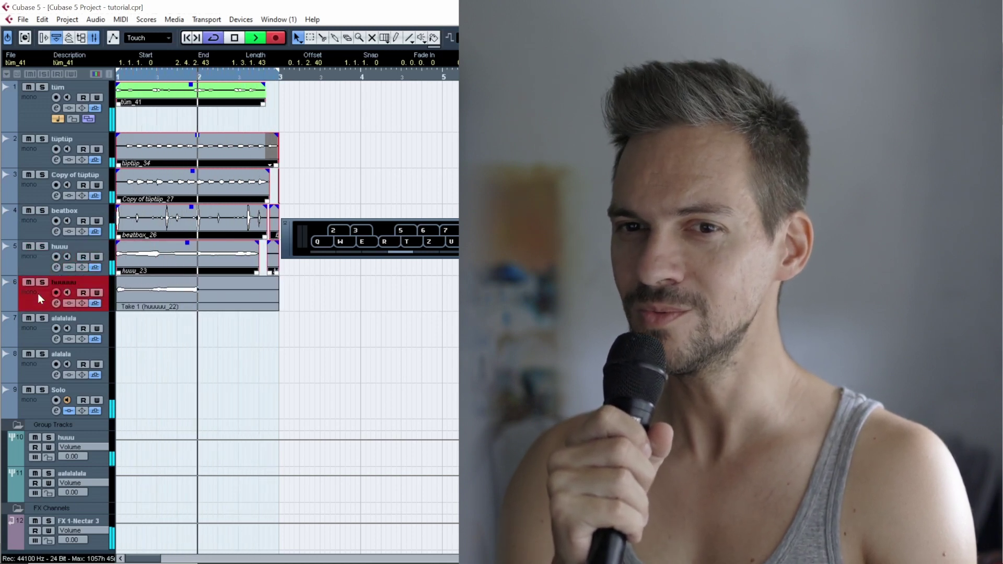
pyautogui.click(39, 334)
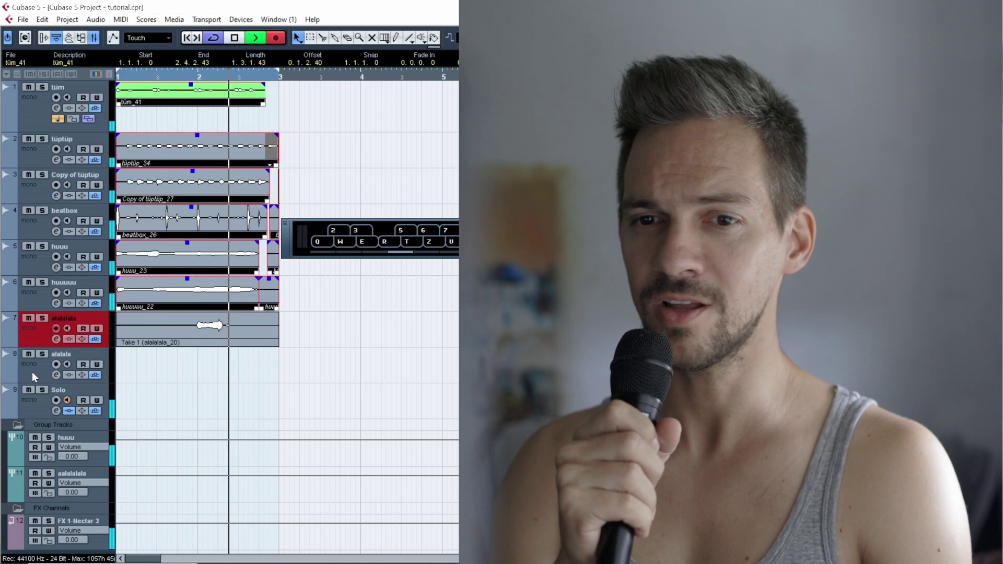
pyautogui.click(37, 369)
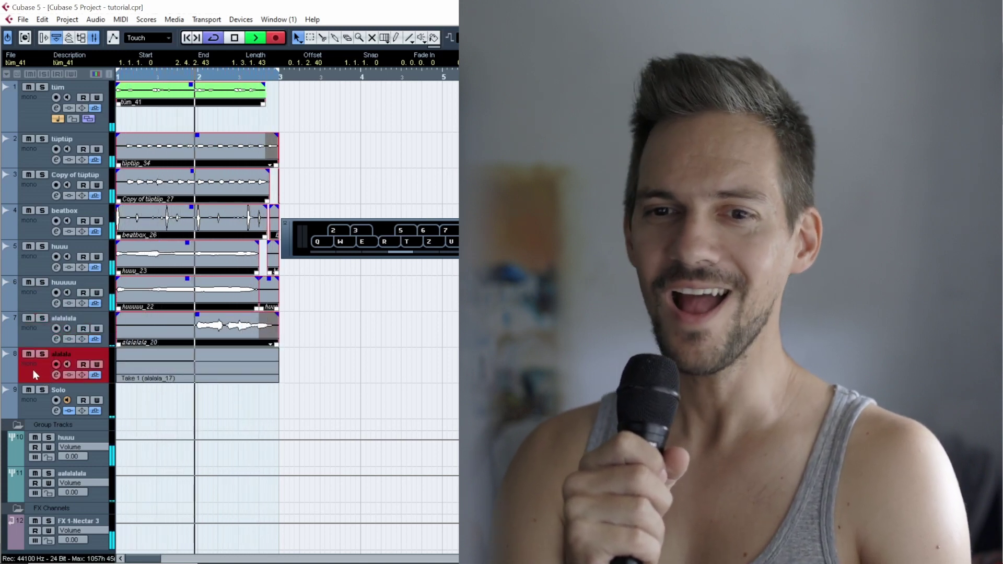
# Record cycle takes on the Solo track while muting and unmuting the aalalalala and huuu group channels
pyautogui.click(36, 402)
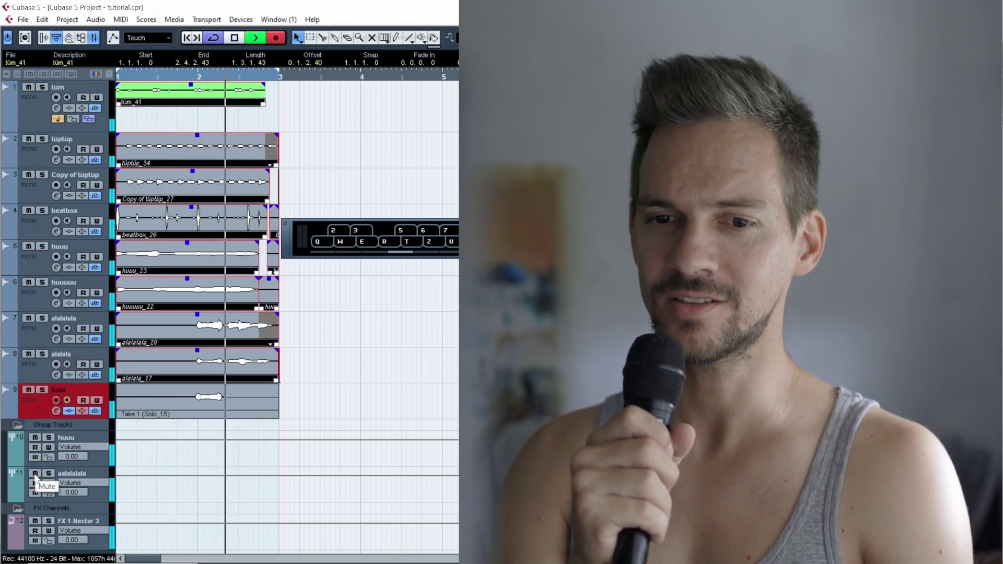
pyautogui.click(35, 474)
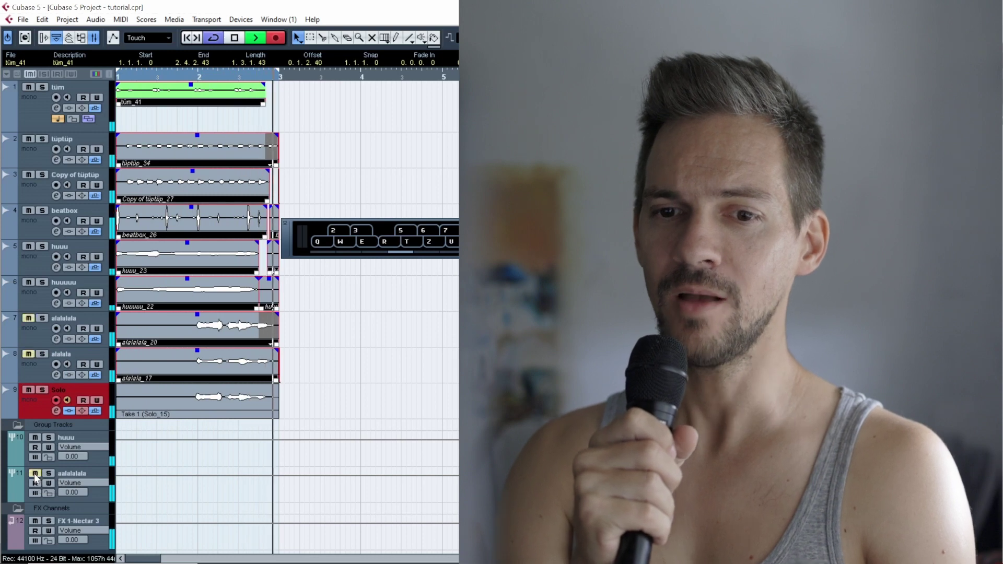
pyautogui.click(35, 439)
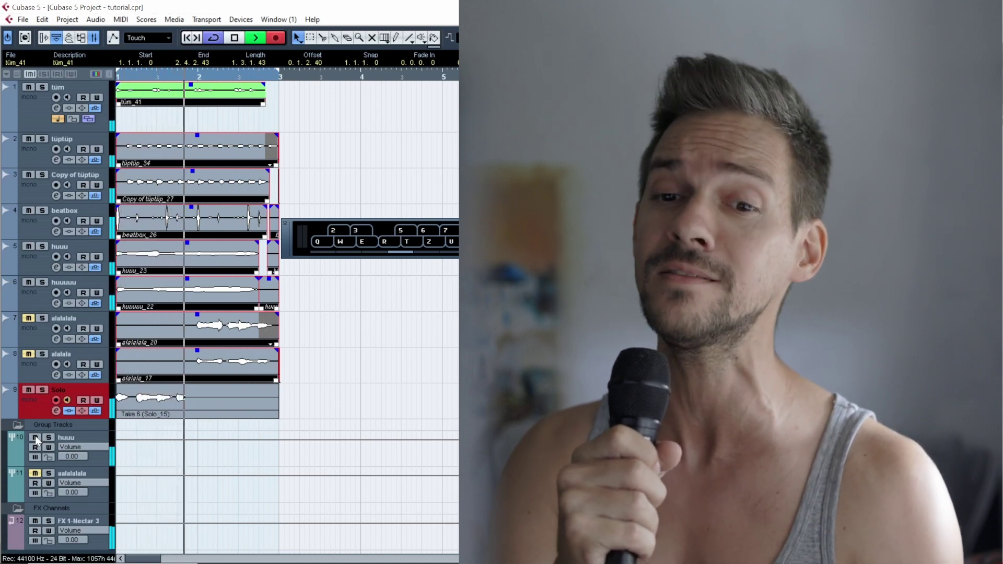
pyautogui.click(35, 436)
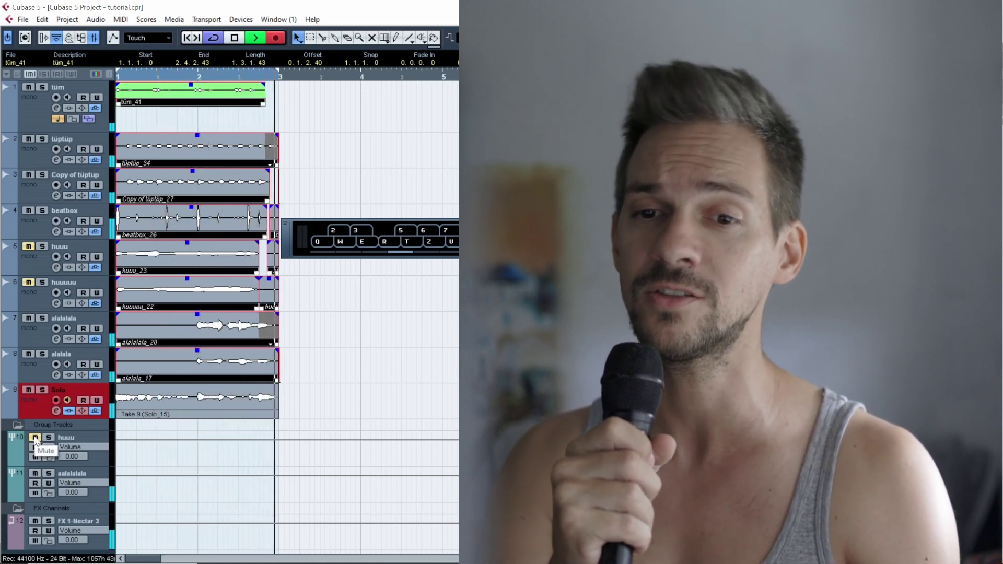
pyautogui.click(35, 437)
# Toggle the aalalalala group's mute during further Solo takes, leave it unmuted, and stop the recording
pyautogui.click(35, 474)
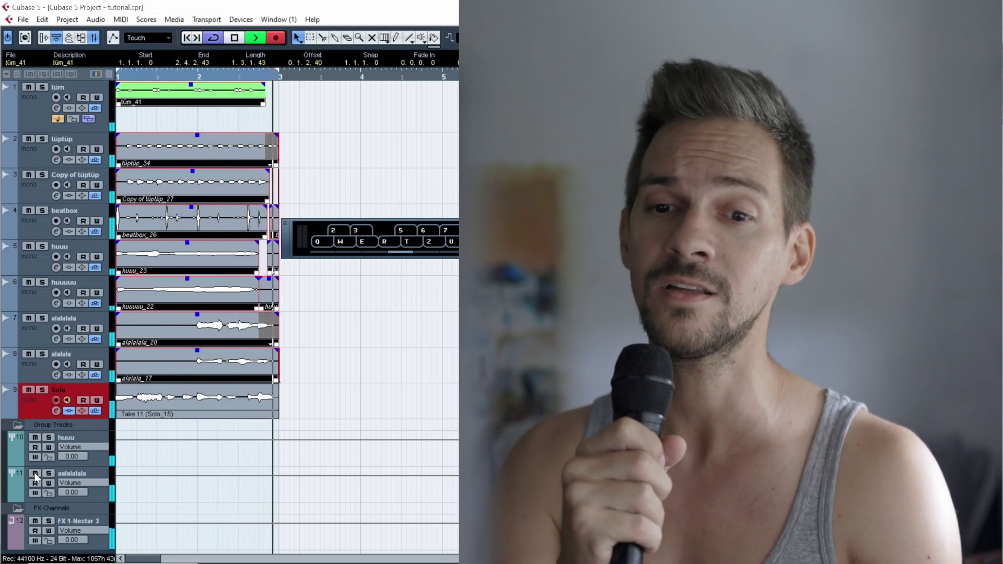
pyautogui.click(35, 473)
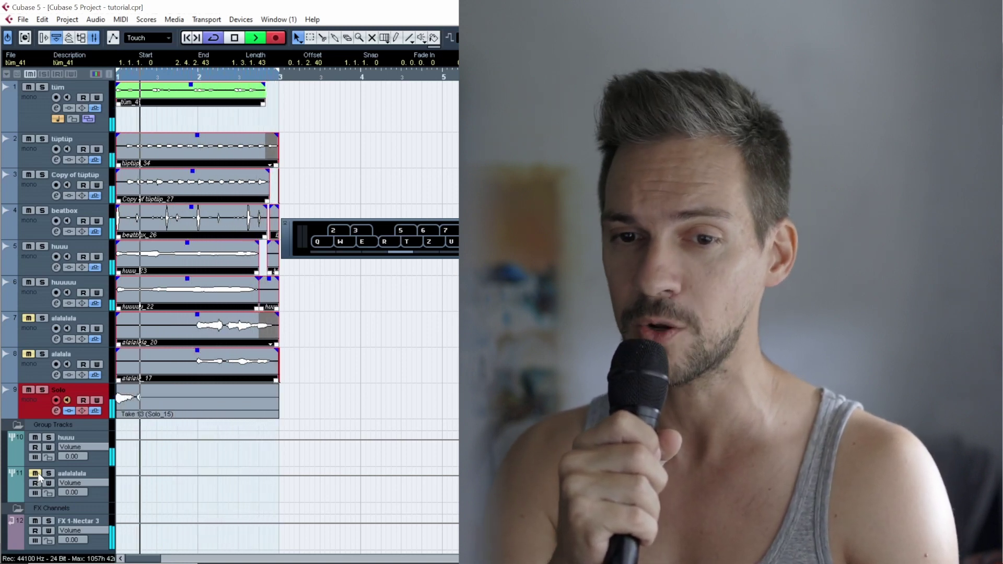
pyautogui.click(35, 474)
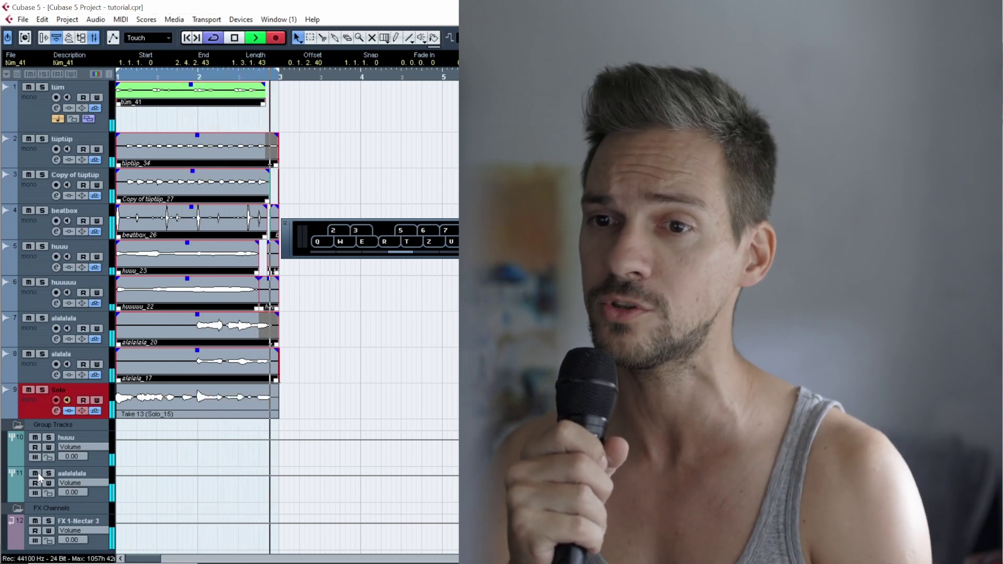
pyautogui.press('space')
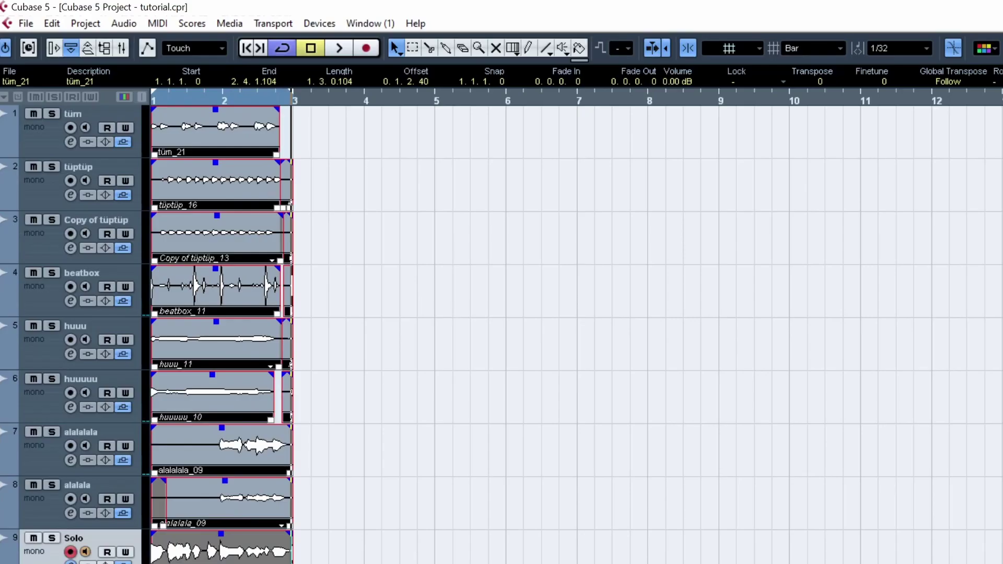
# Open the Solo channel's settings from the mixer to review its inserts and sends, and return to the maximized project view
pyautogui.press('F3')
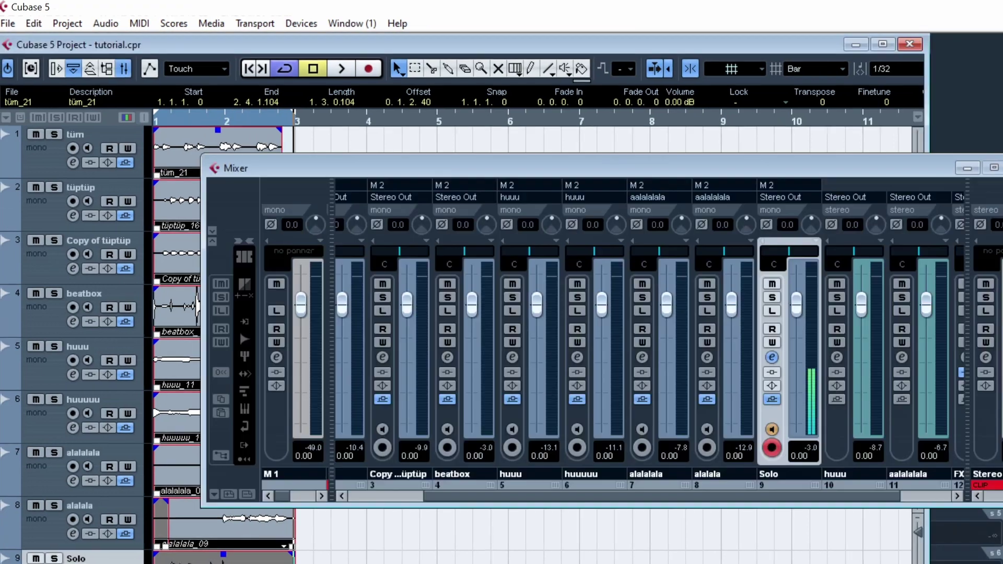
pyautogui.click(772, 357)
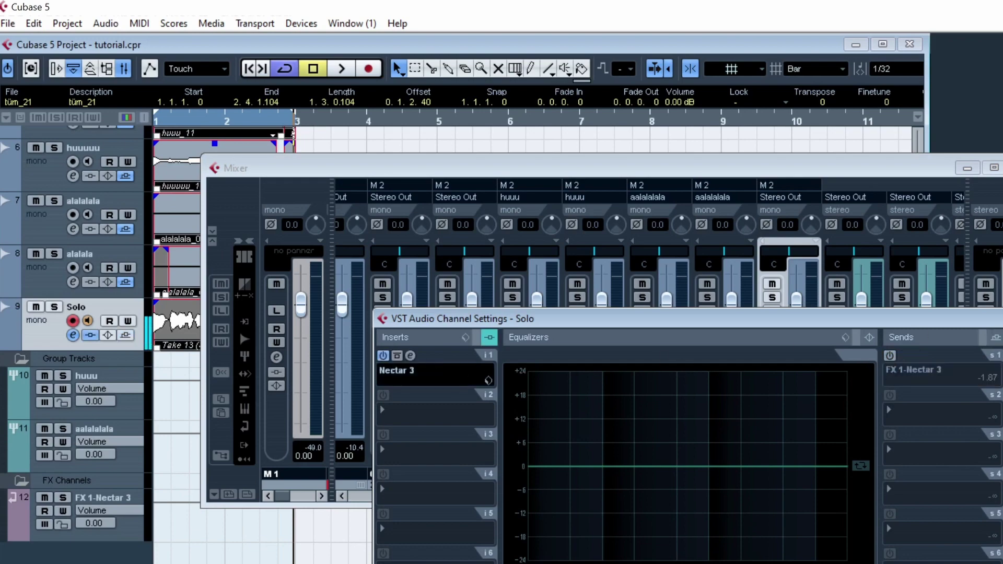
pyautogui.click(968, 168)
pyautogui.click(881, 45)
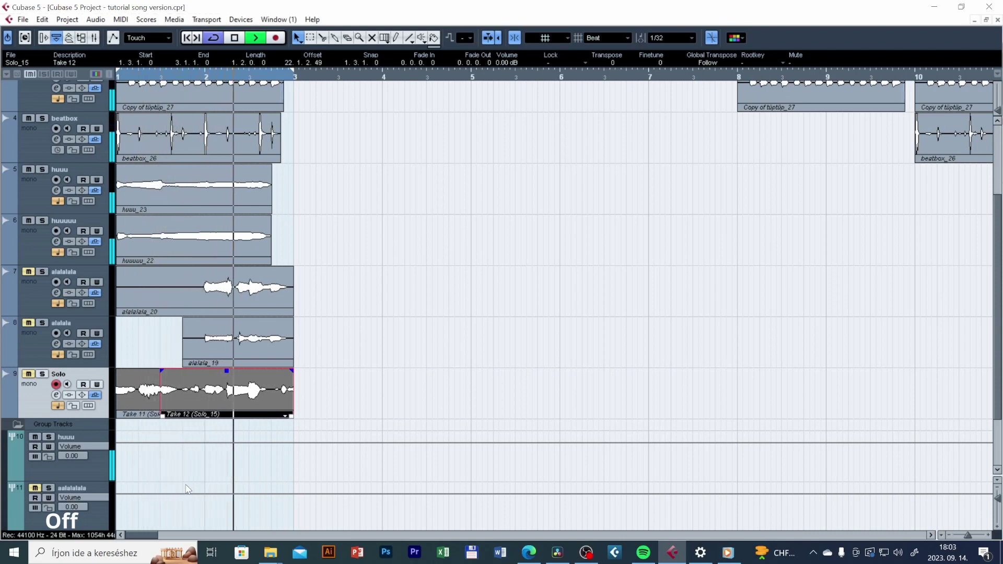
# Compare the playing loop with and without the aalalalala group by toggling its mute, leave it unmuted, and stop playback
pyautogui.click(35, 488)
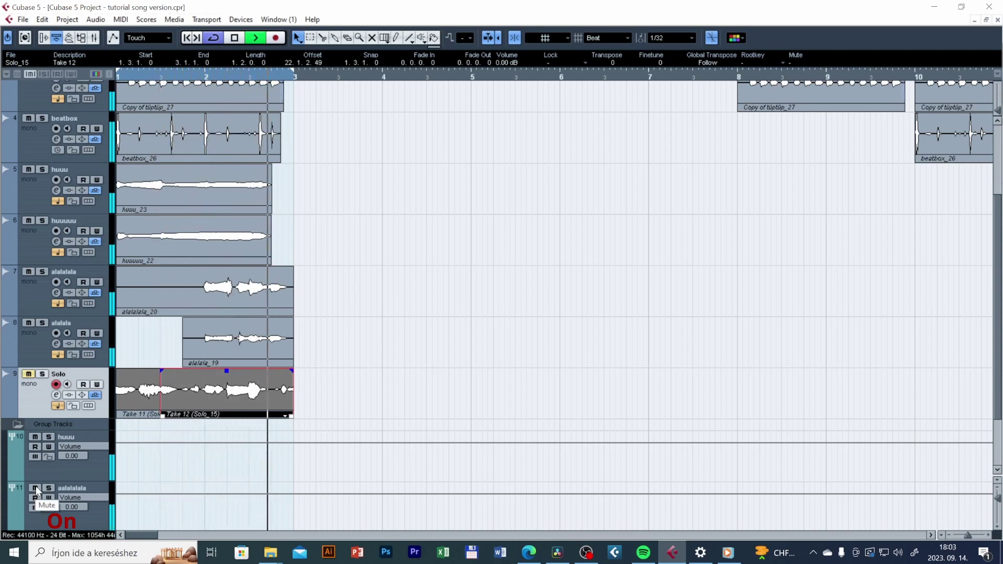
pyautogui.click(36, 488)
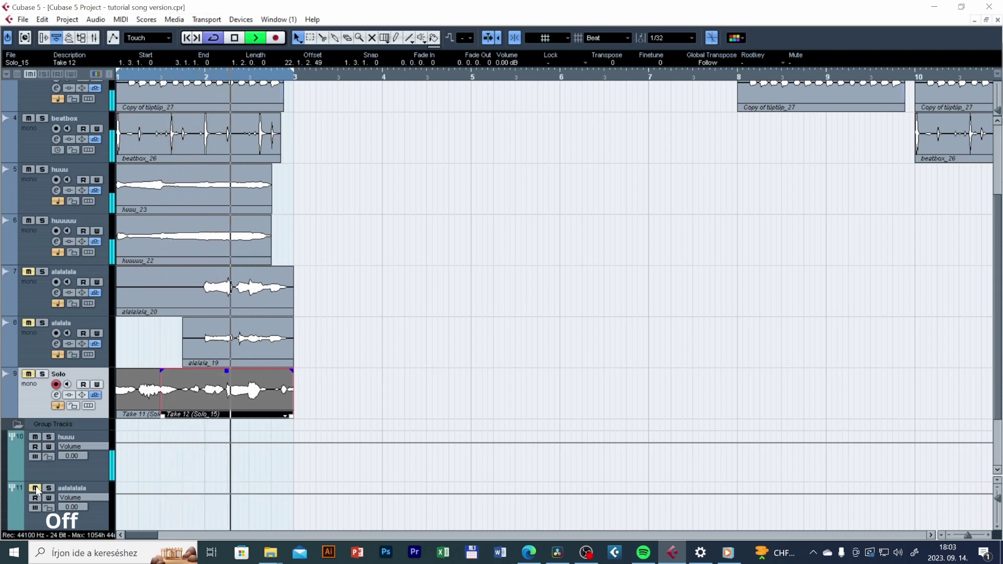
pyautogui.click(36, 488)
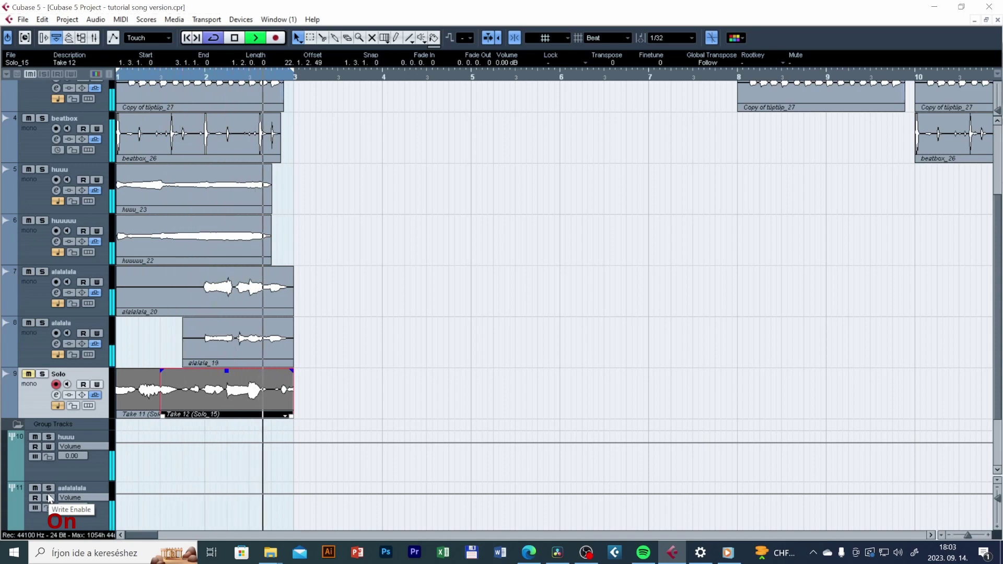
pyautogui.press('space')
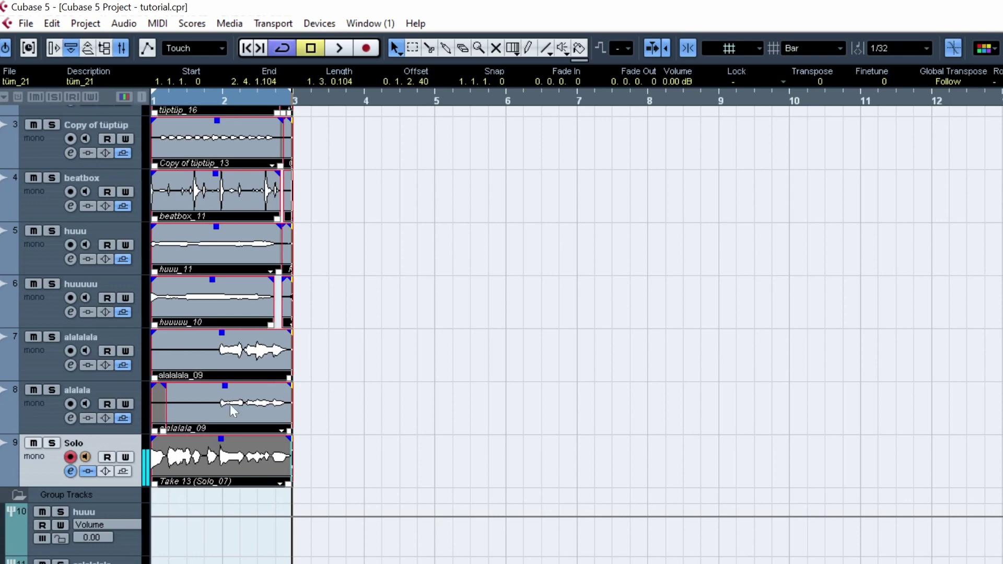
pyautogui.scroll(3, 425, 511)
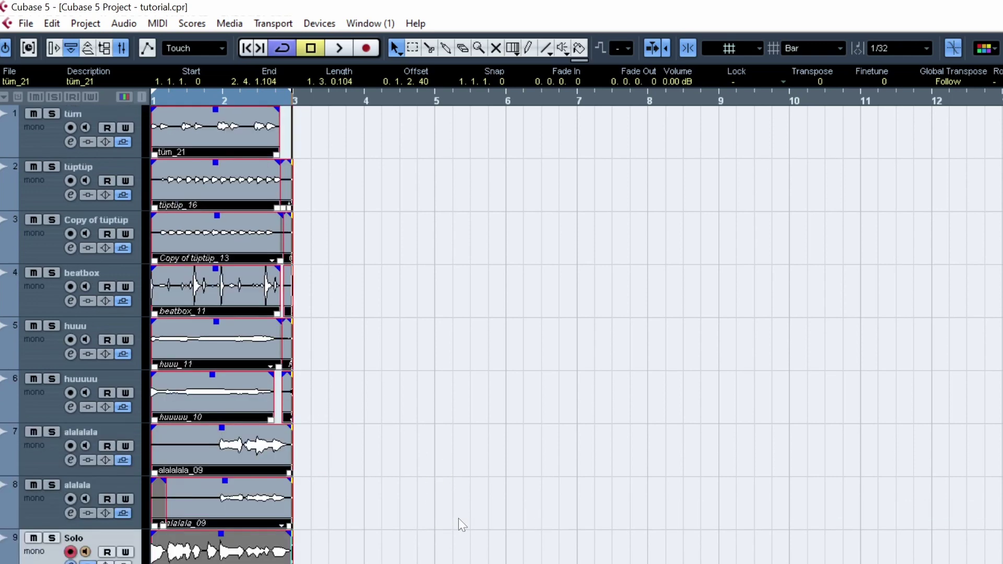